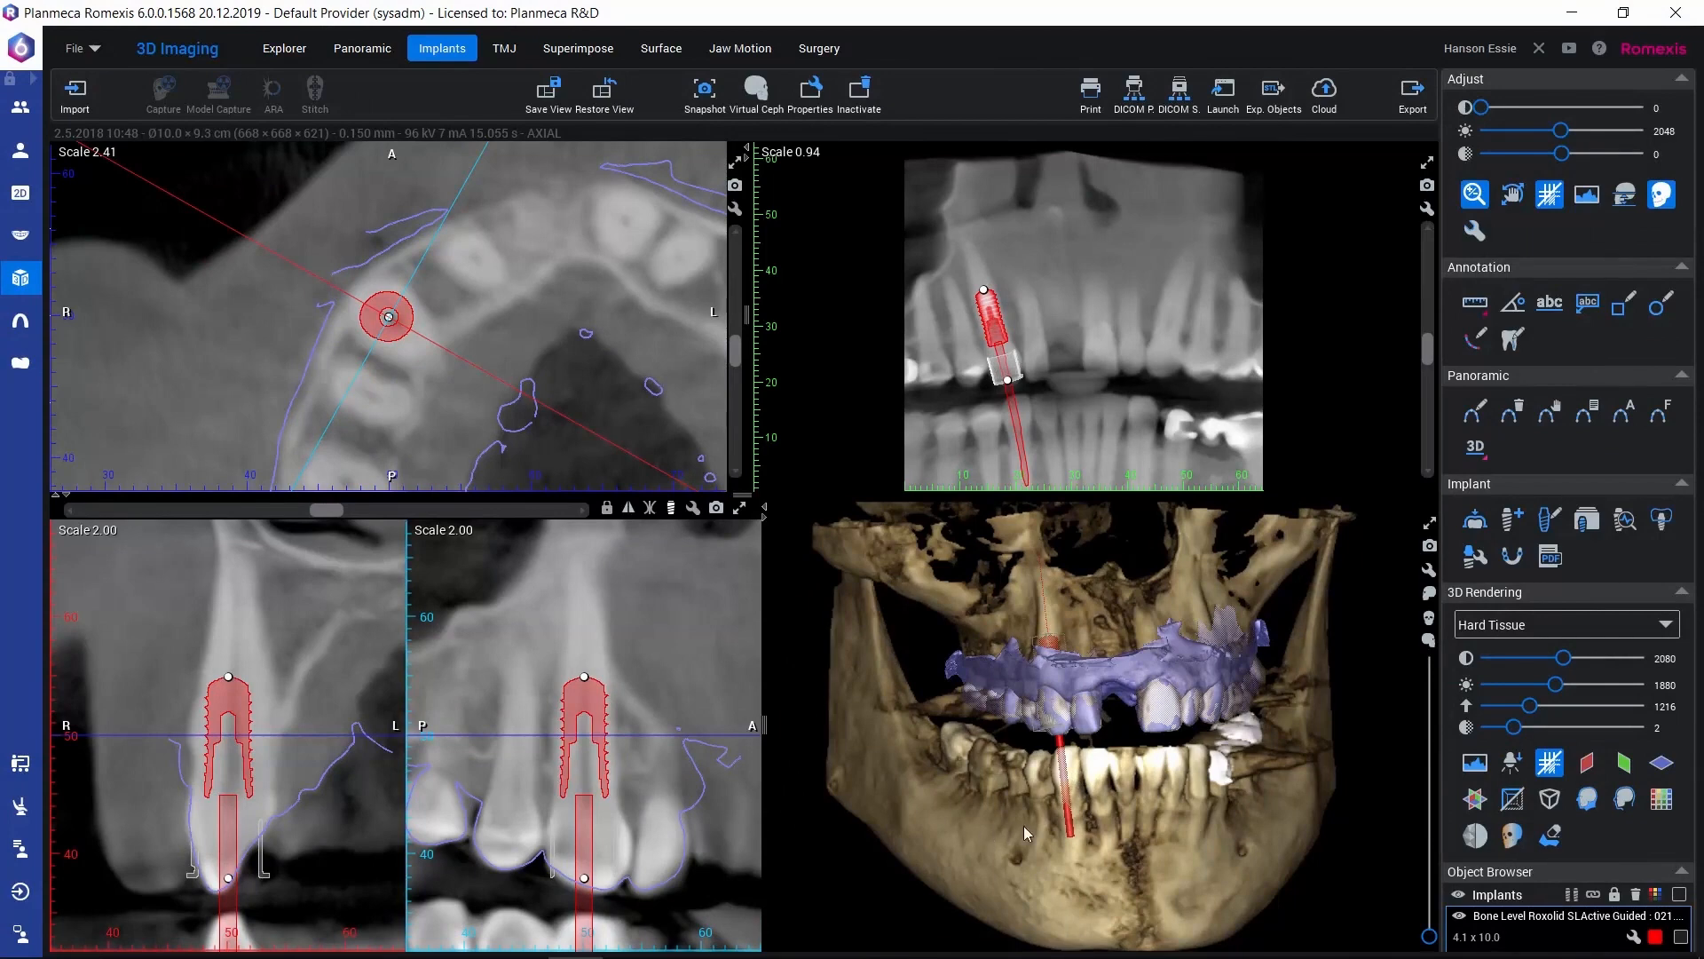
# Start creating an implant guide and manually set its insertion direction from the biting side of the upper dental model.
pyautogui.moveTo(1025, 832); pyautogui.dragTo(1116, 737)
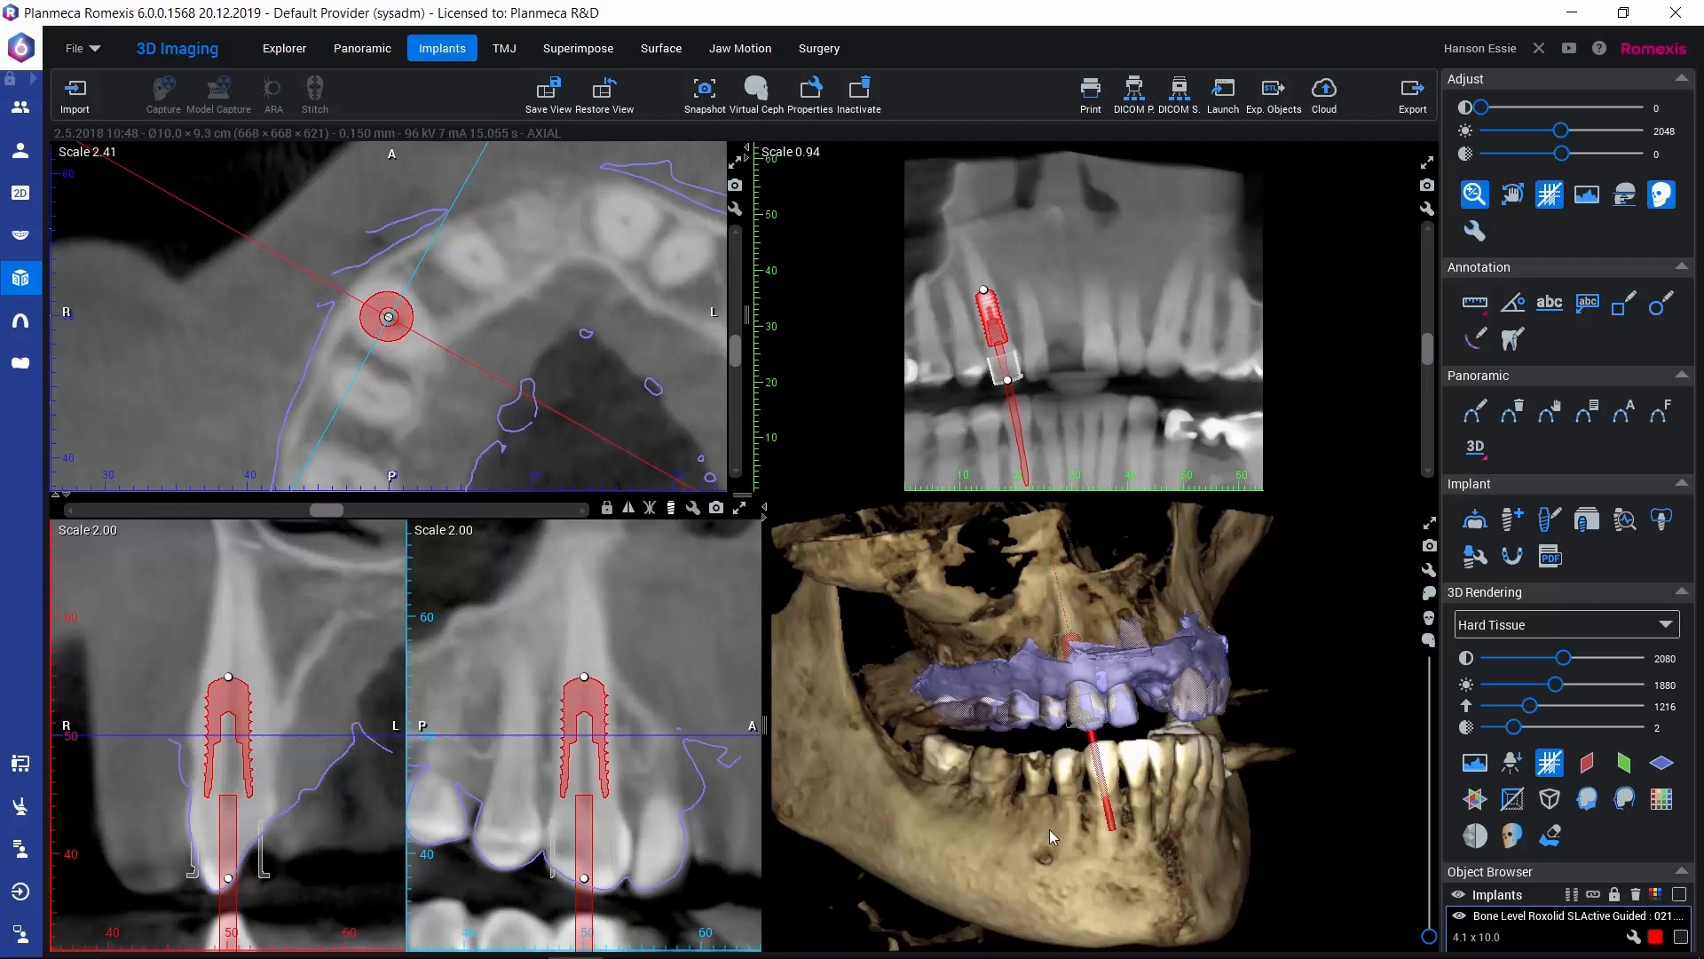
pyautogui.moveTo(1050, 829)
pyautogui.mouseDown()
pyautogui.moveTo(1003, 827)
pyautogui.moveTo(1014, 804)
pyautogui.moveTo(1037, 828)
pyautogui.mouseUp()
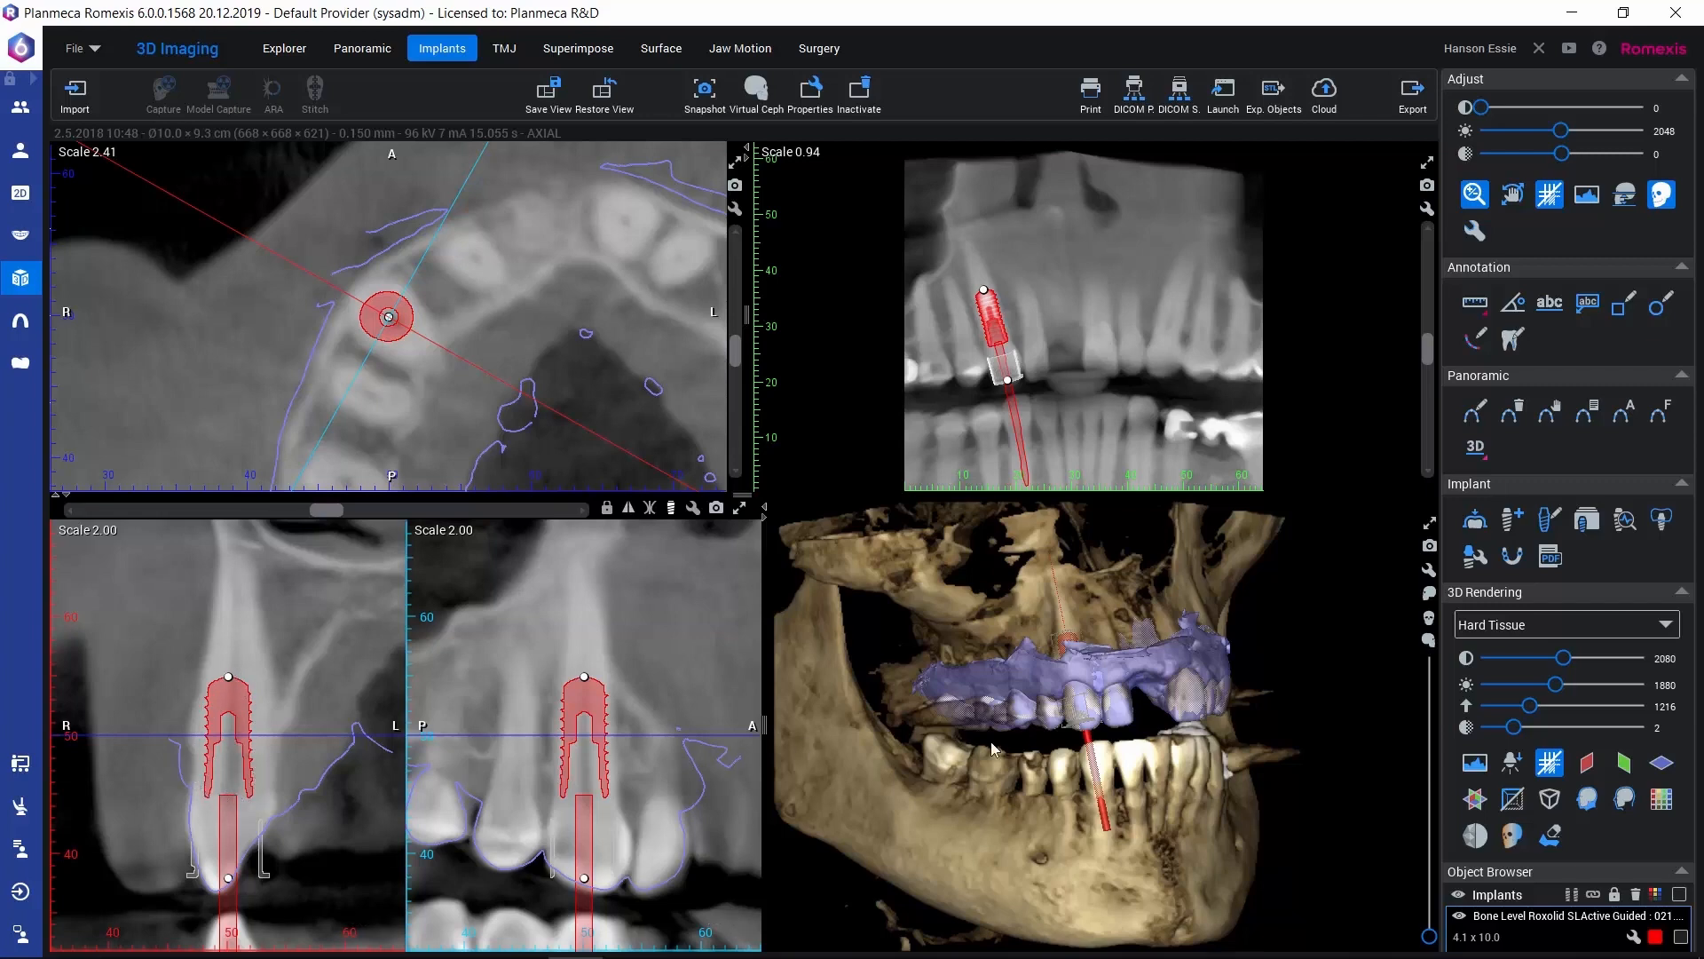
pyautogui.click(1512, 557)
pyautogui.moveTo(582, 594); pyautogui.dragTo(499, 506)
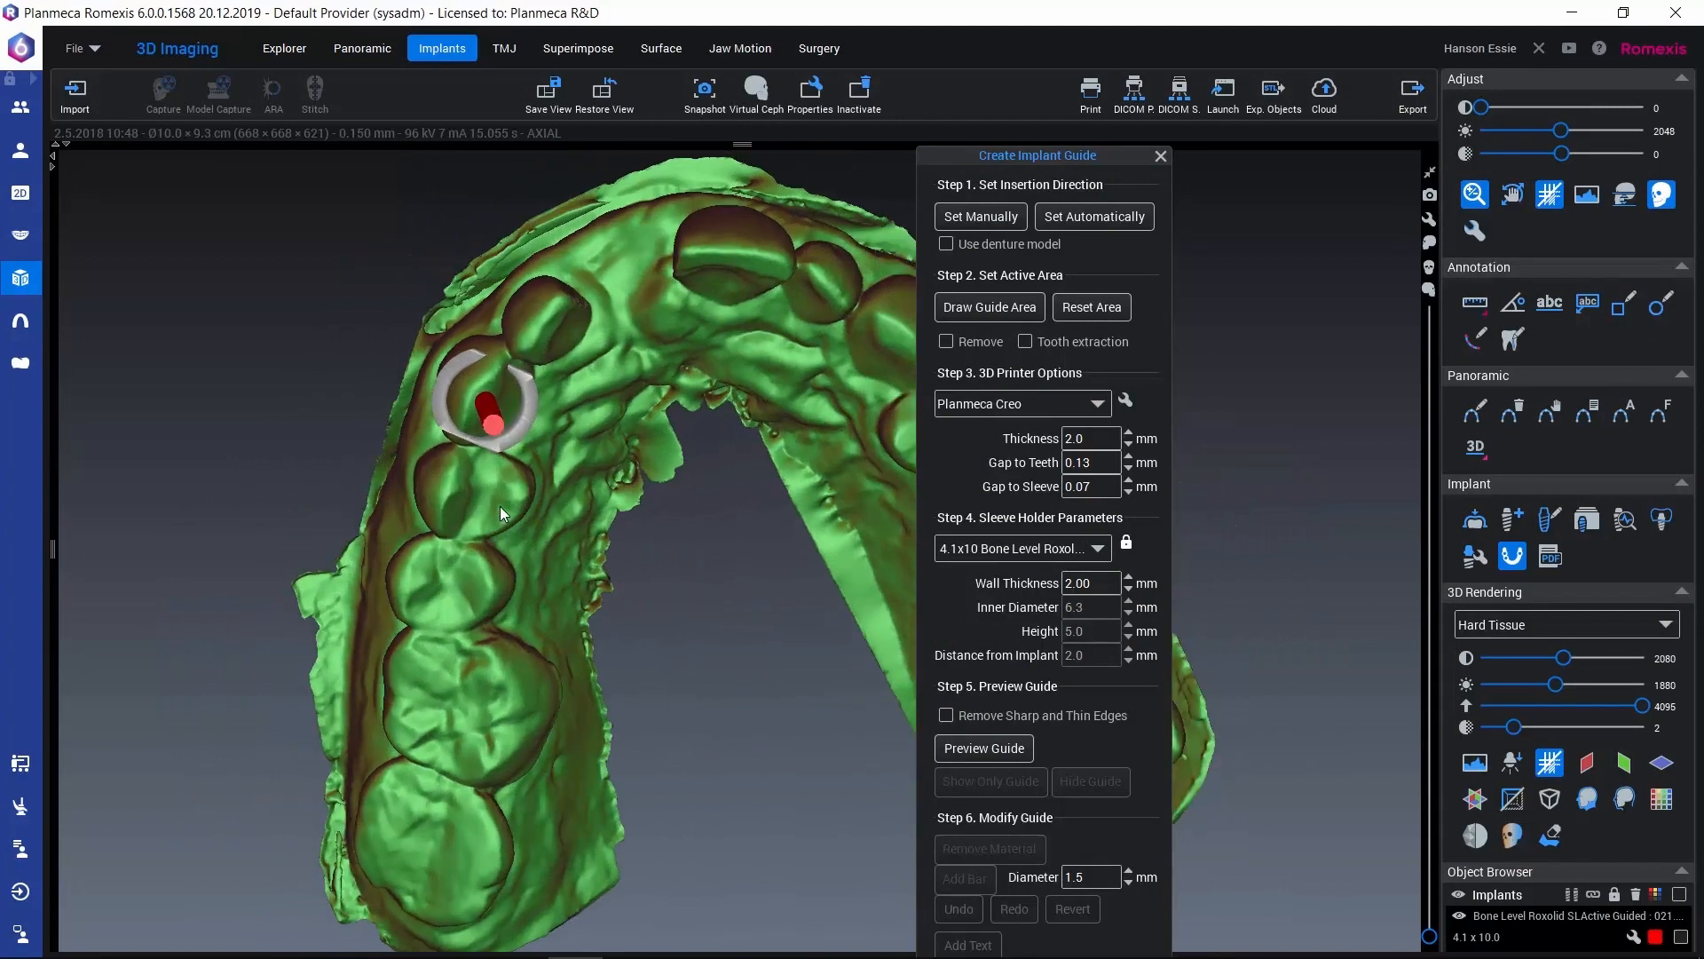
pyautogui.click(987, 216)
pyautogui.moveTo(572, 426); pyautogui.dragTo(593, 393)
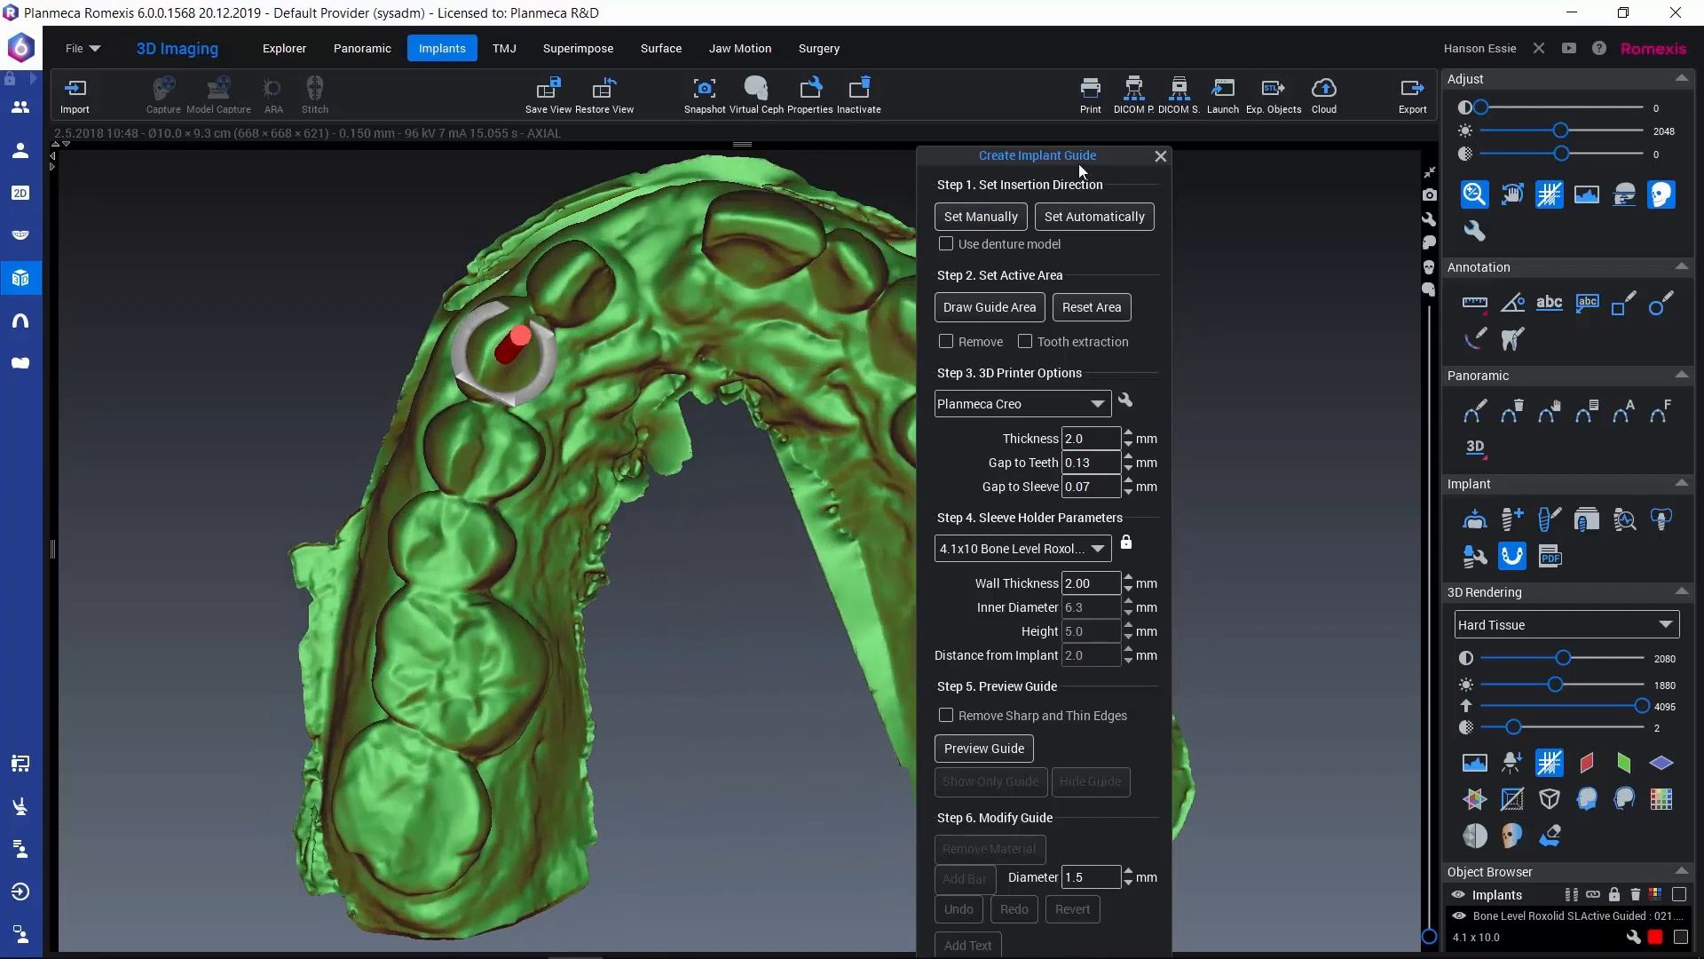
# Draw the active guide area across the front of the arch, including the implant site and reaching the premolars on both sides.
pyautogui.moveTo(1080, 168); pyautogui.dragTo(1442, 106)
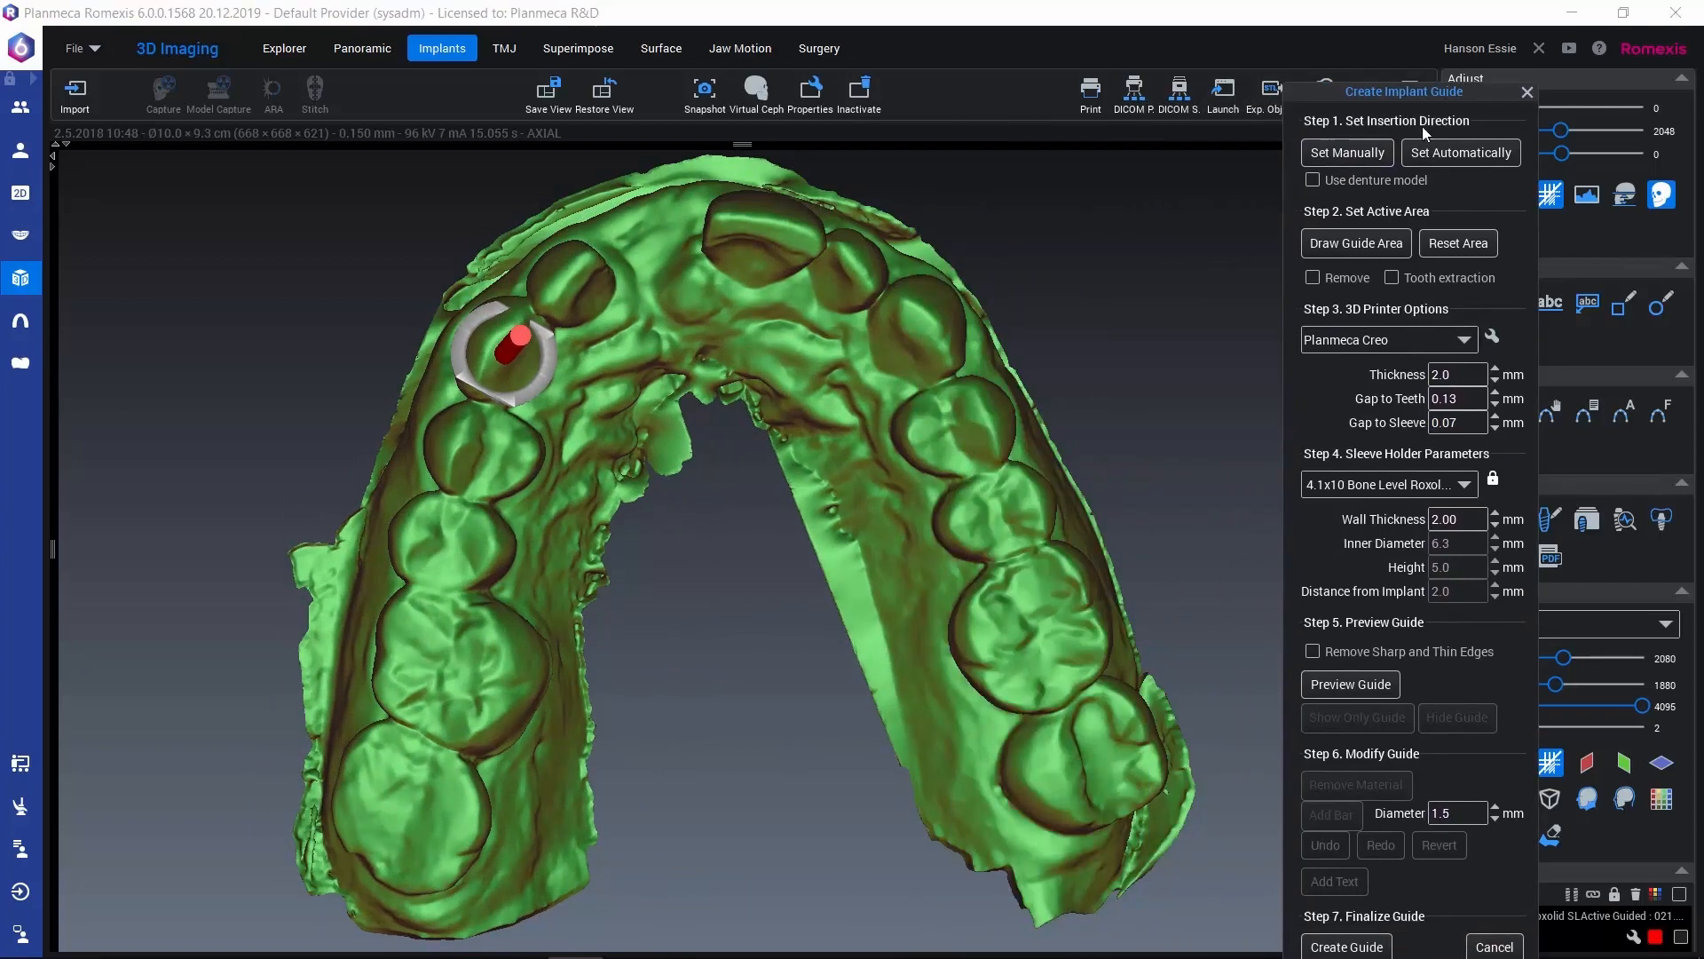
pyautogui.click(1354, 247)
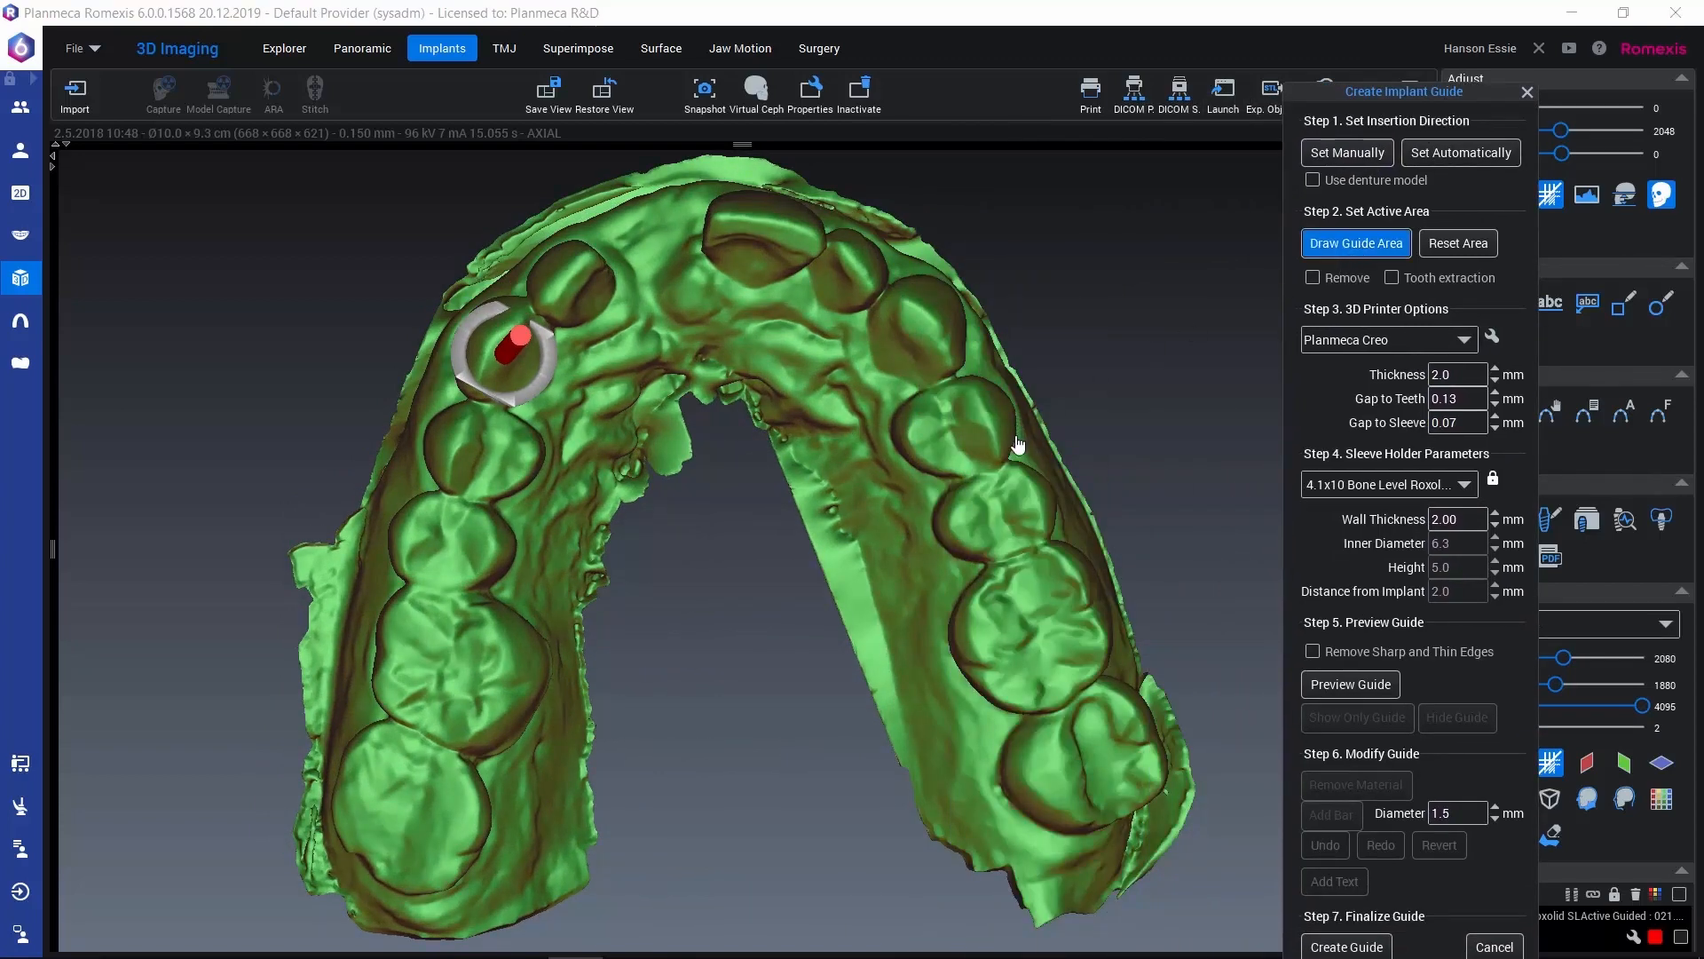
pyautogui.moveTo(1034, 461)
pyautogui.mouseDown()
pyautogui.moveTo(1001, 361)
pyautogui.moveTo(875, 211)
pyautogui.moveTo(680, 173)
pyautogui.moveTo(520, 244)
pyautogui.moveTo(370, 383)
pyautogui.moveTo(391, 533)
pyautogui.moveTo(451, 556)
pyautogui.mouseUp()
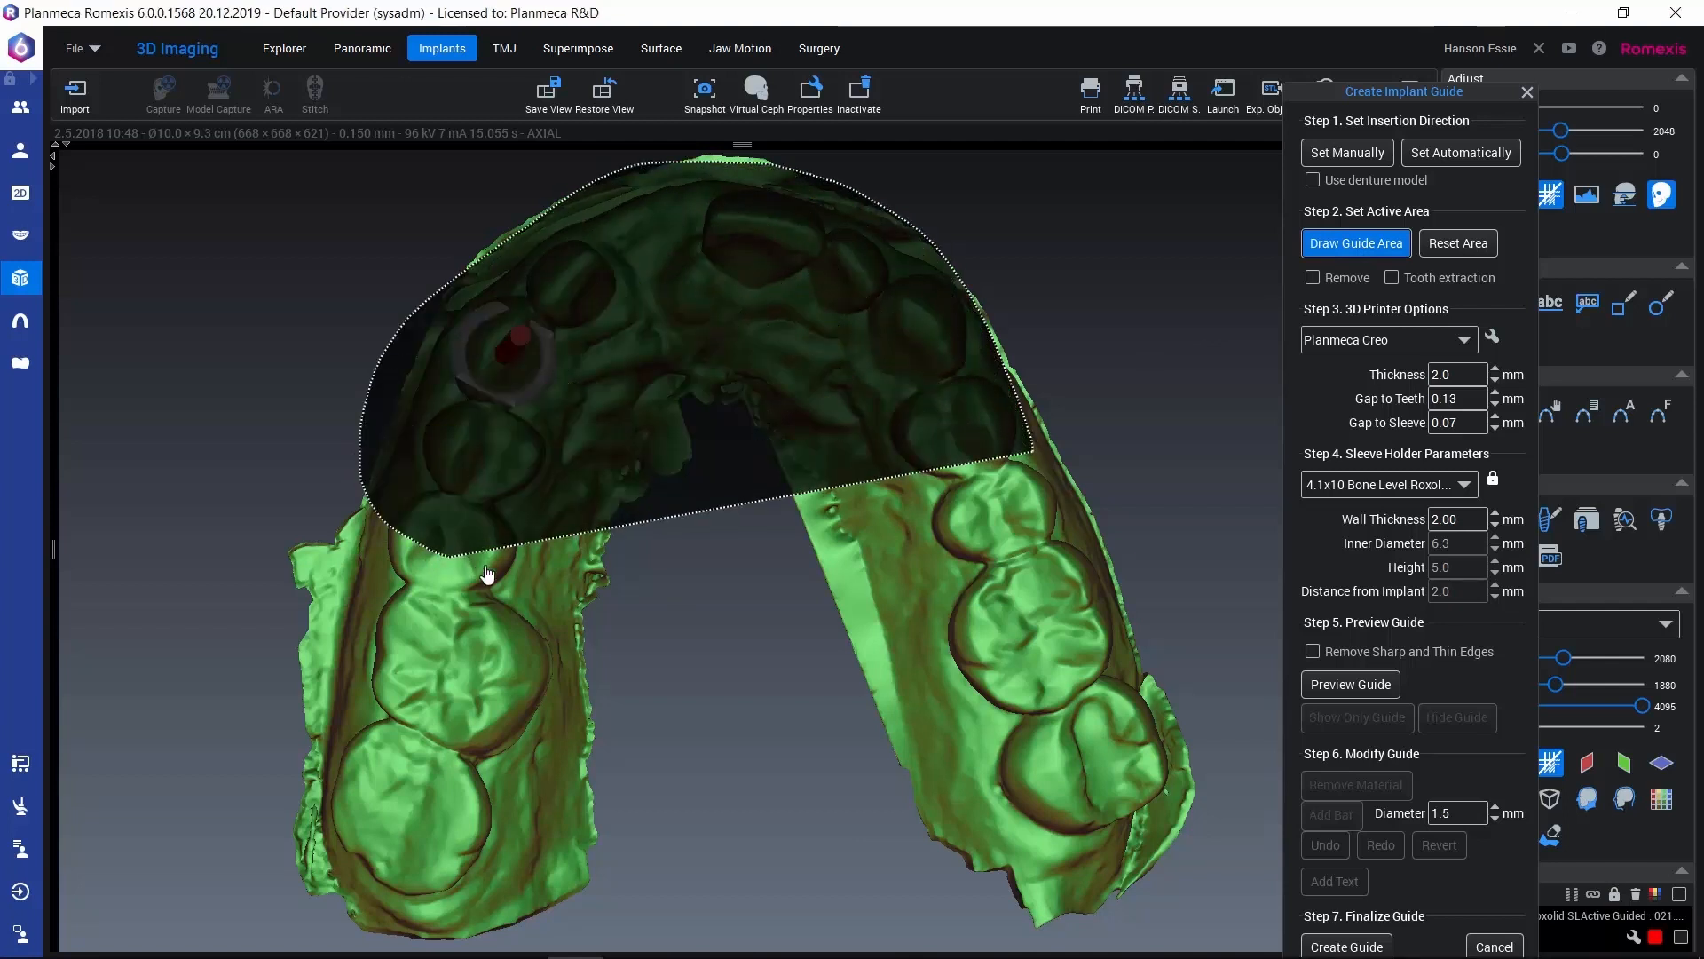
pyautogui.moveTo(623, 495)
pyautogui.mouseDown()
pyautogui.moveTo(727, 391)
pyautogui.moveTo(908, 515)
pyautogui.moveTo(1012, 493)
pyautogui.moveTo(1033, 367)
pyautogui.moveTo(915, 226)
pyautogui.moveTo(844, 192)
pyautogui.mouseUp()
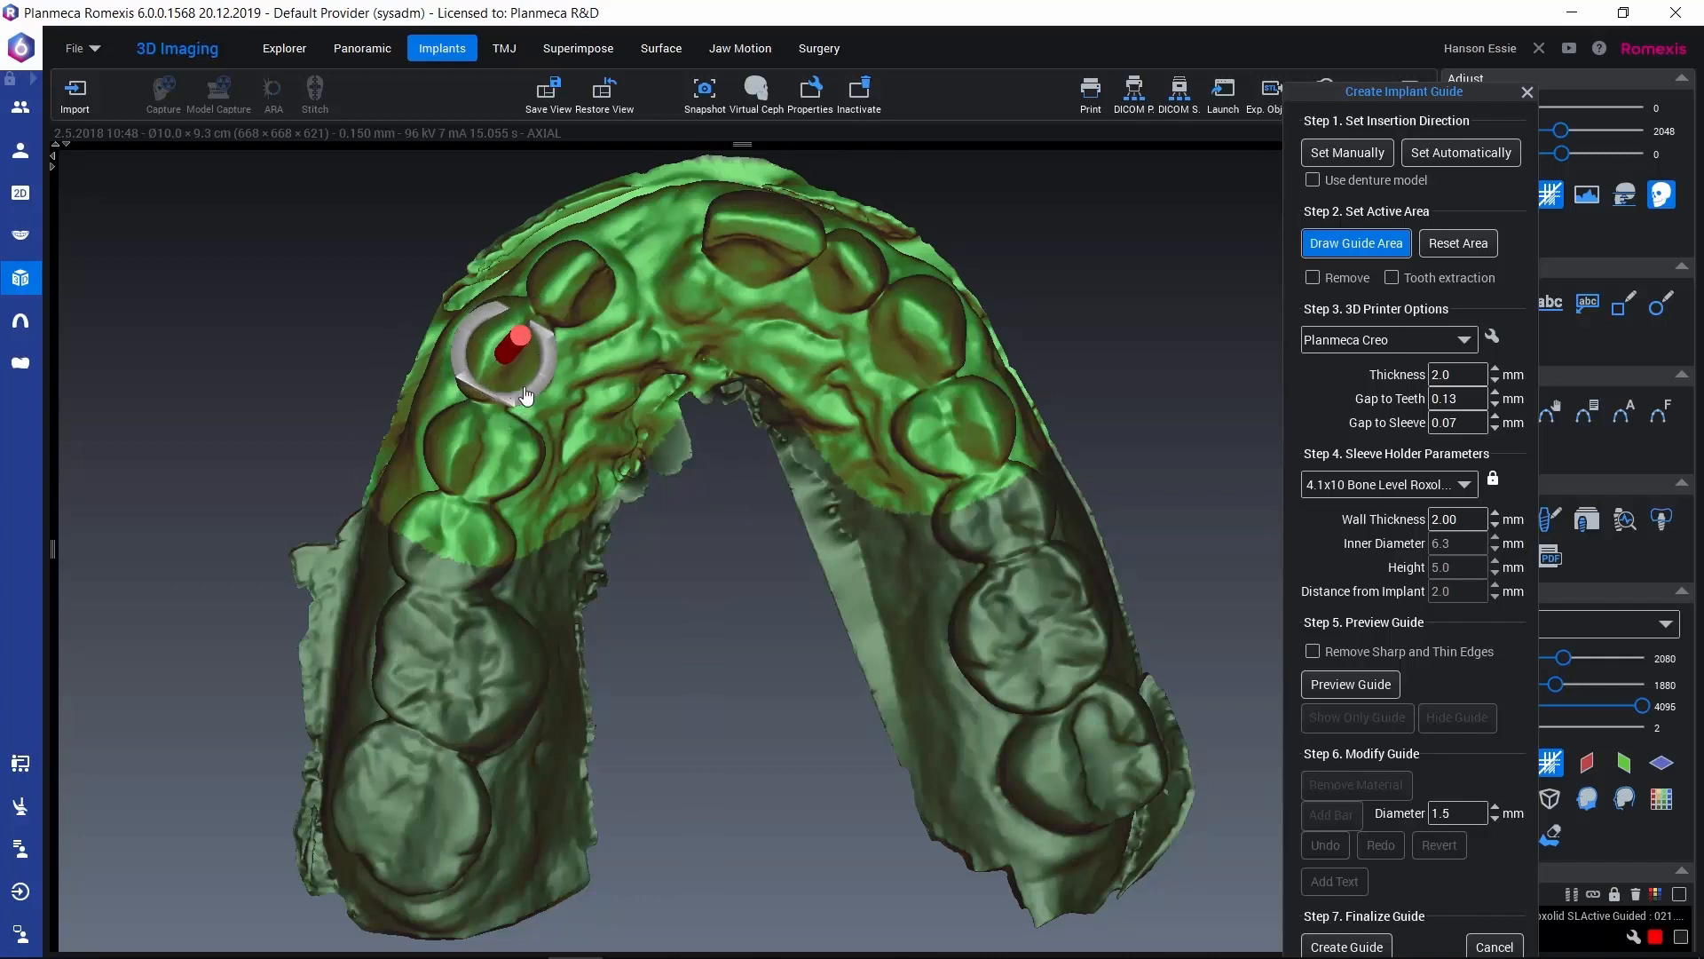
pyautogui.click(1331, 245)
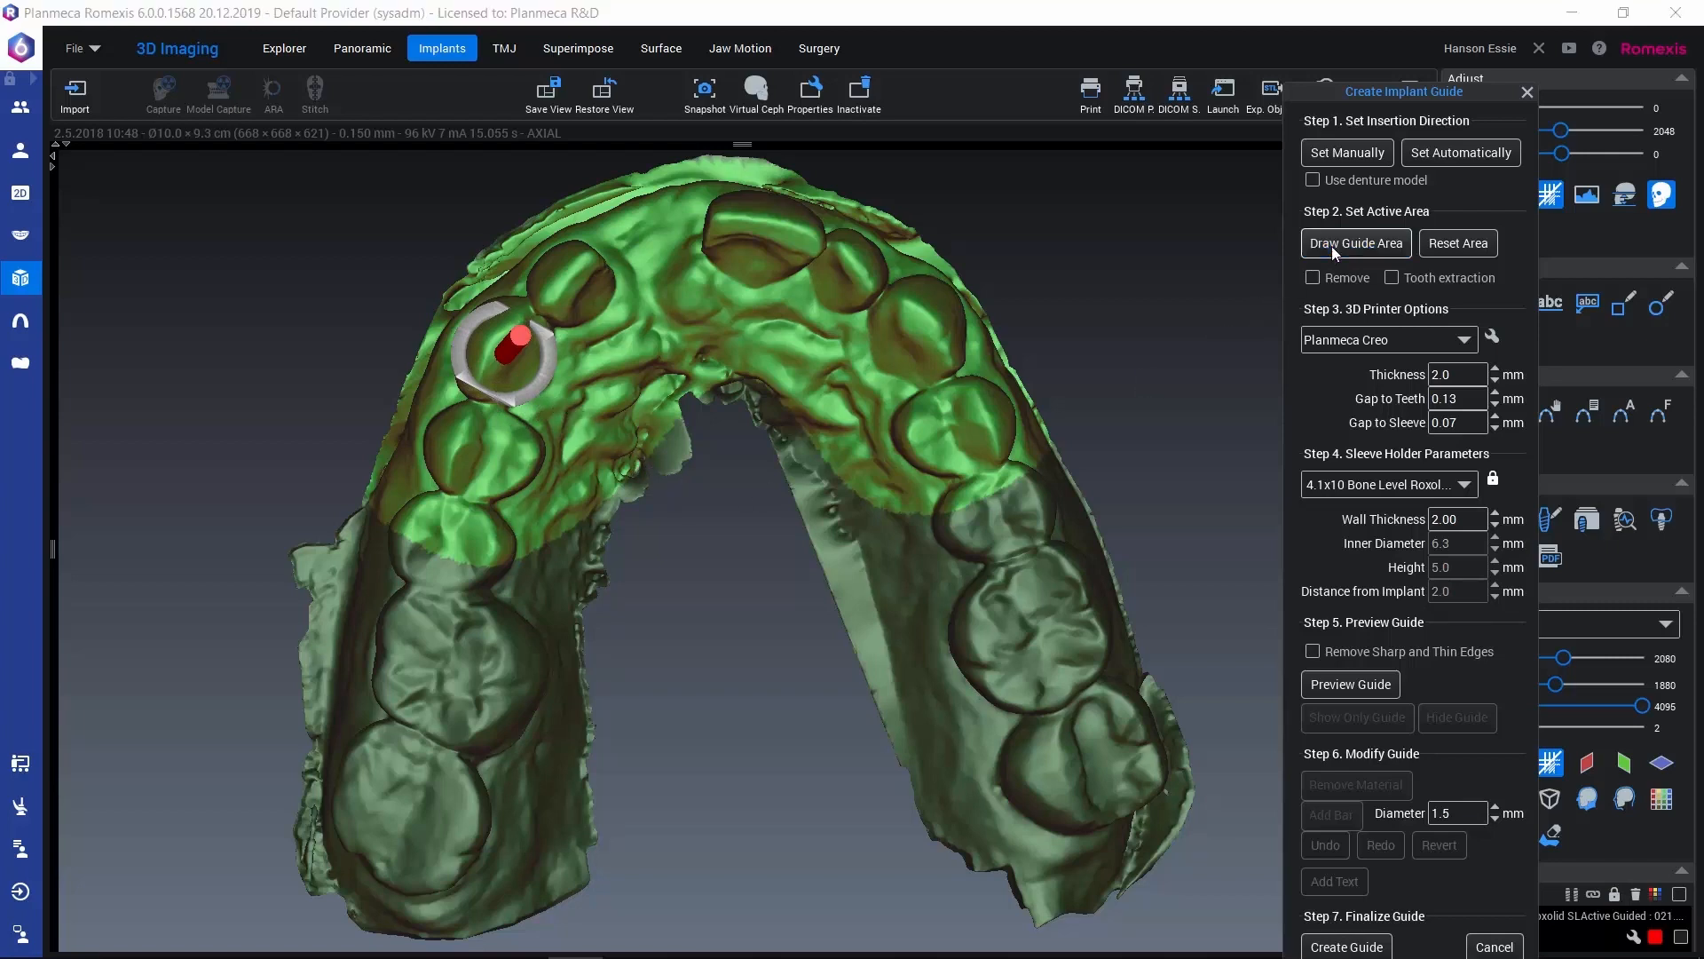
# Hide the 4.1 x 10.0 Bone Level Roxolid implant and its sleeve to expose the tooth at the implant site.
pyautogui.moveTo(708, 568)
pyautogui.mouseDown()
pyautogui.moveTo(766, 675)
pyautogui.moveTo(636, 459)
pyautogui.mouseUp()
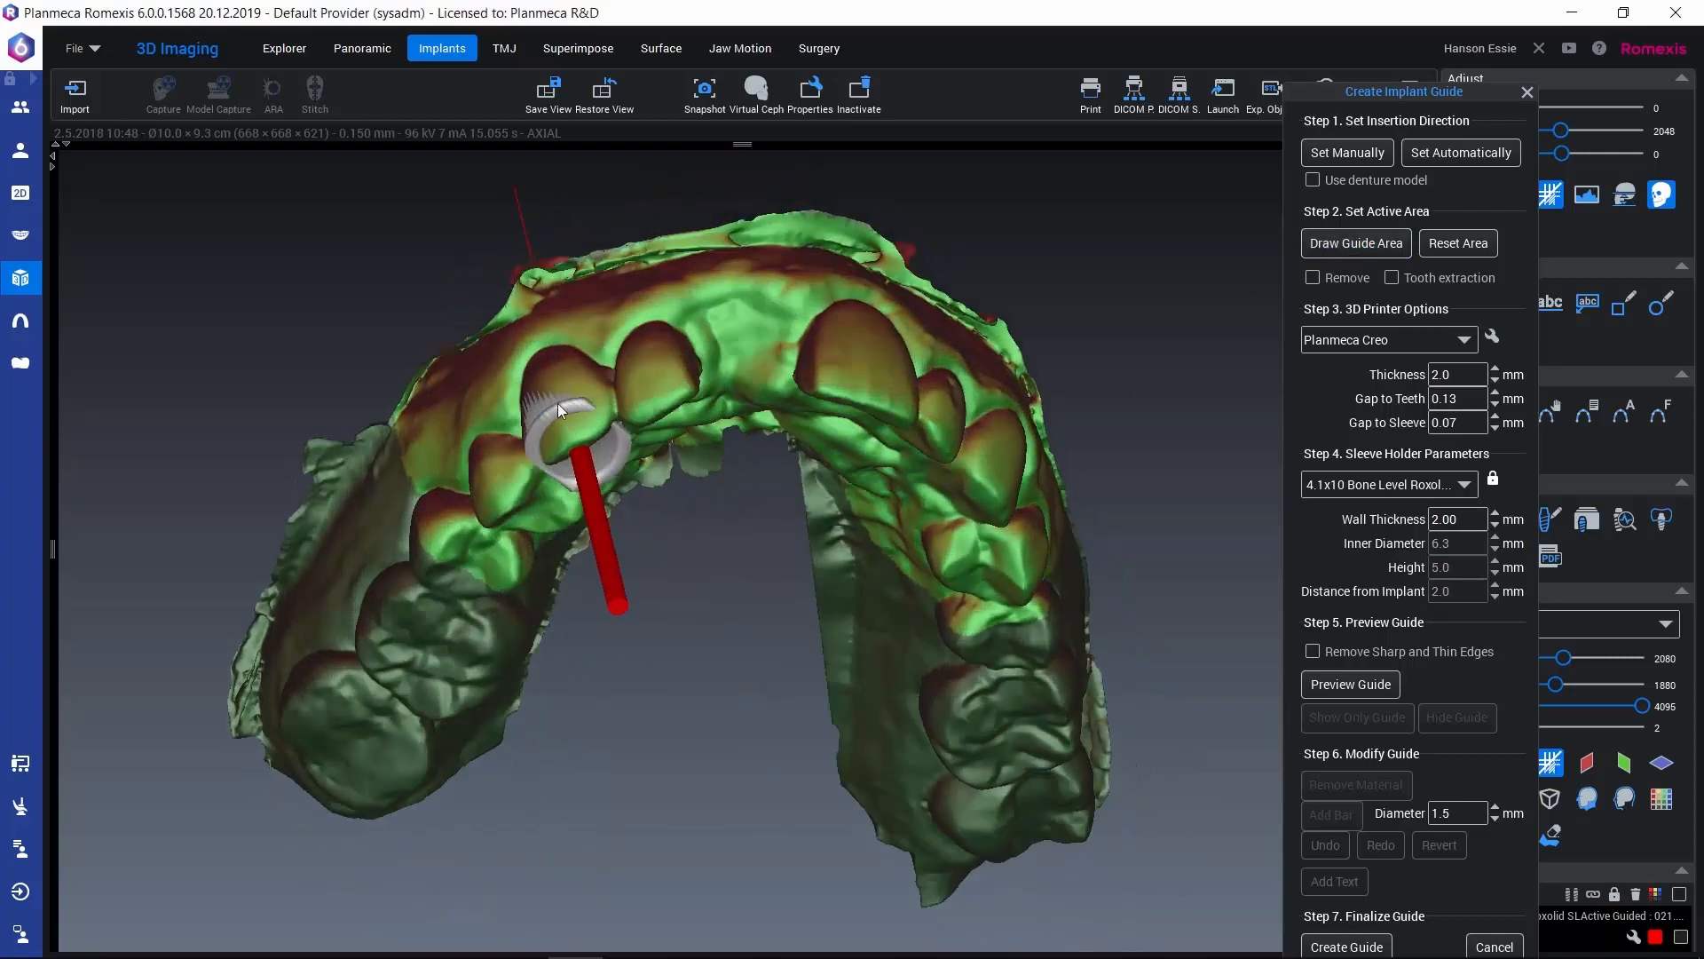
pyautogui.moveTo(491, 505)
pyautogui.mouseDown()
pyautogui.moveTo(519, 555)
pyautogui.moveTo(498, 451)
pyautogui.moveTo(528, 351)
pyautogui.mouseUp()
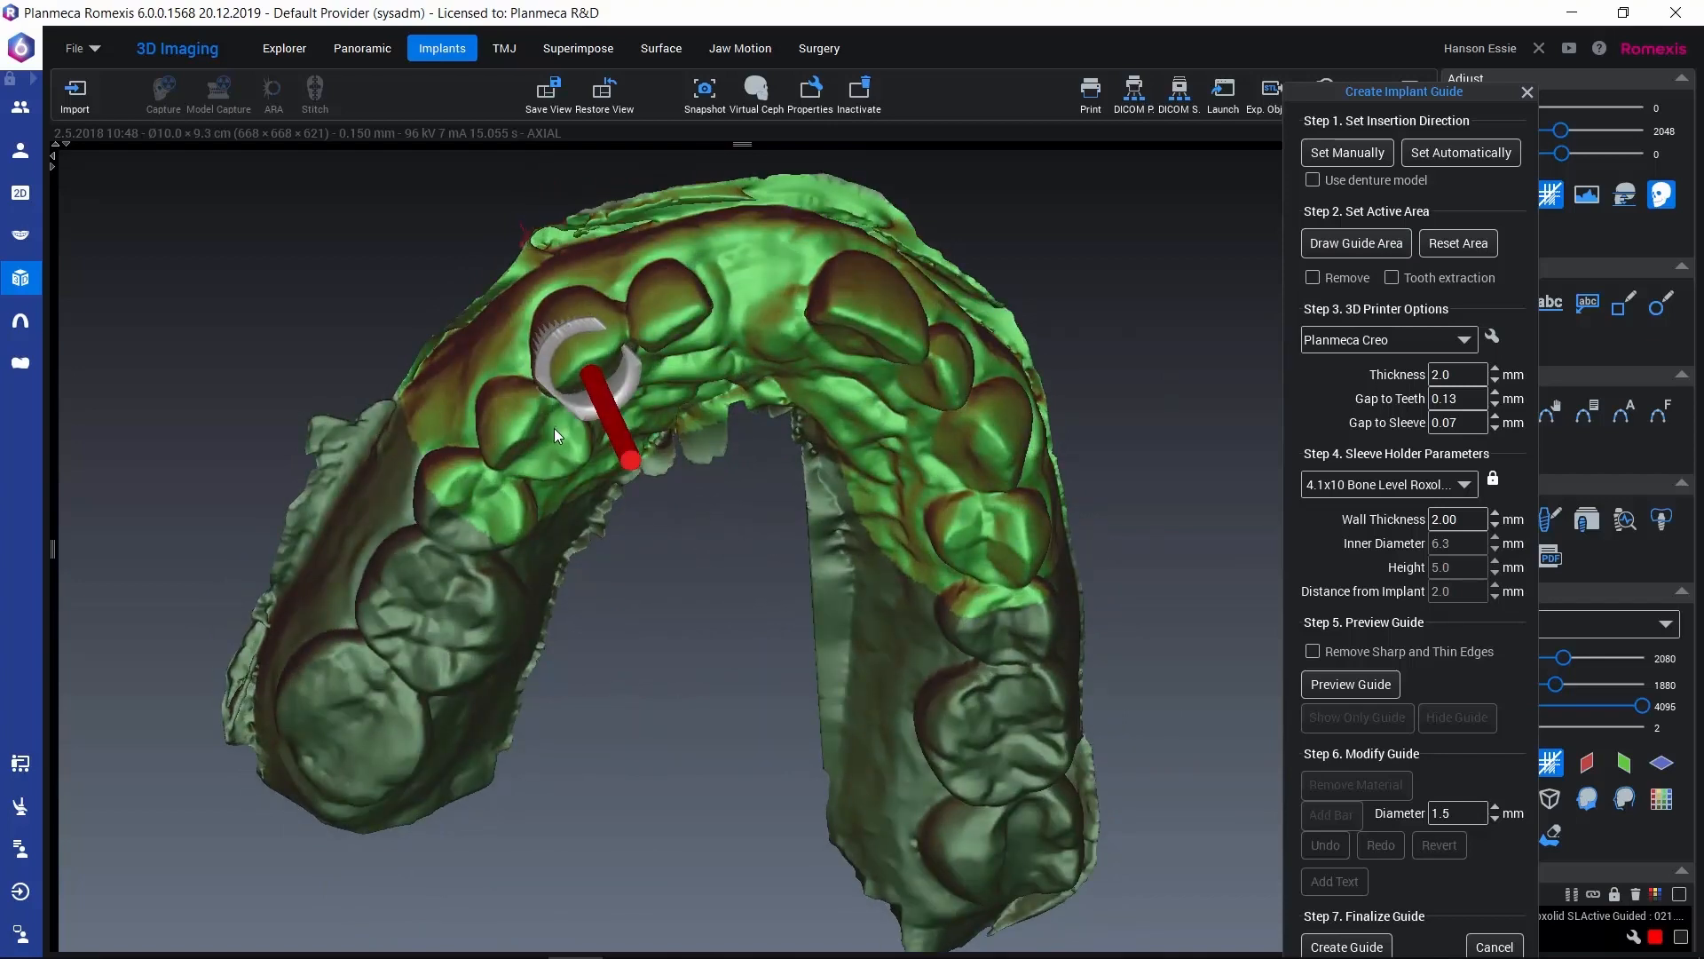
pyautogui.moveTo(554, 428)
pyautogui.mouseDown()
pyautogui.moveTo(548, 377)
pyautogui.moveTo(520, 367)
pyautogui.moveTo(545, 273)
pyautogui.mouseUp()
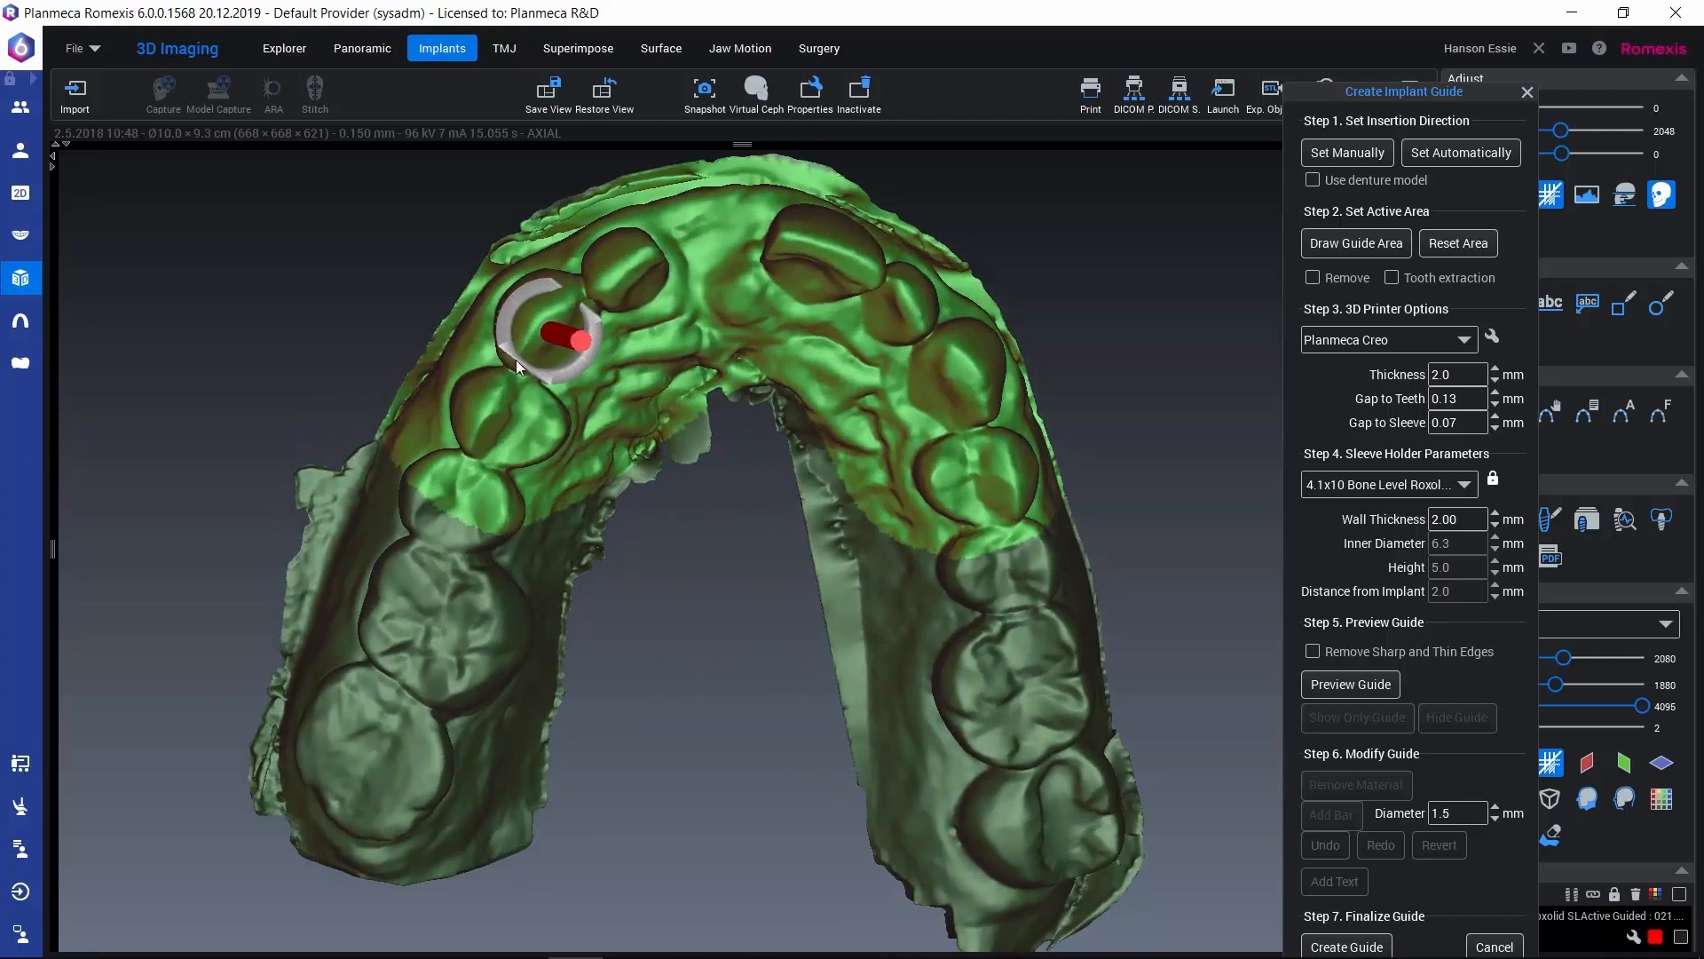
pyautogui.moveTo(483, 350); pyautogui.dragTo(549, 567)
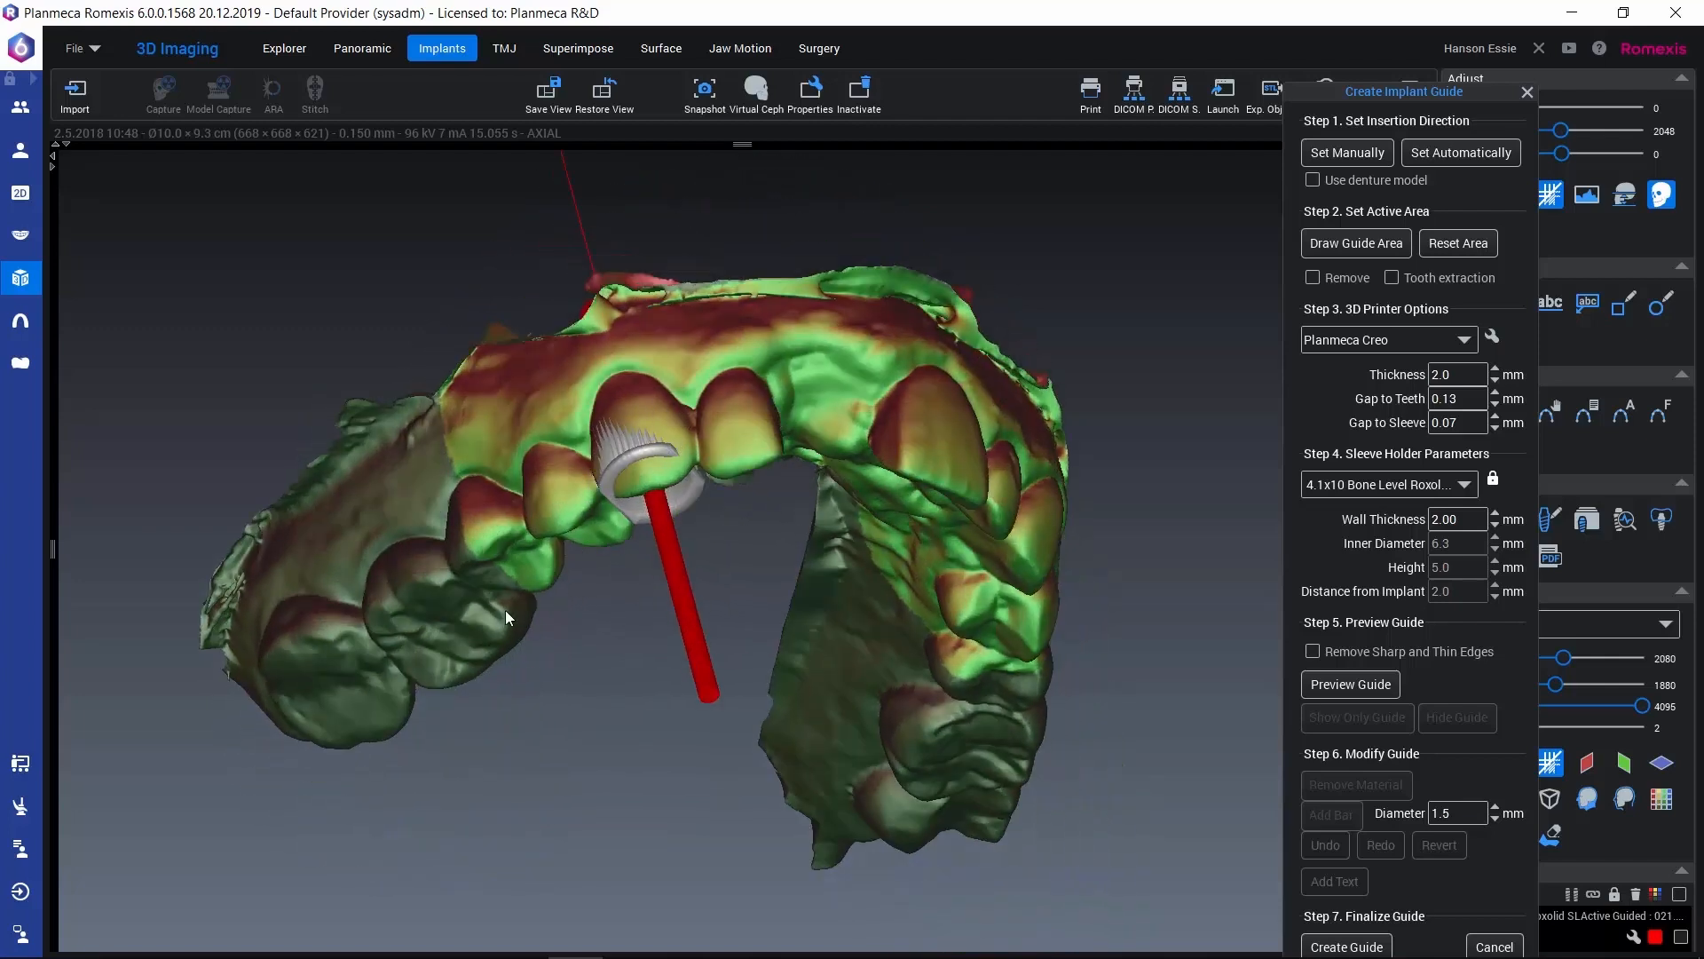
pyautogui.moveTo(495, 610); pyautogui.dragTo(384, 467)
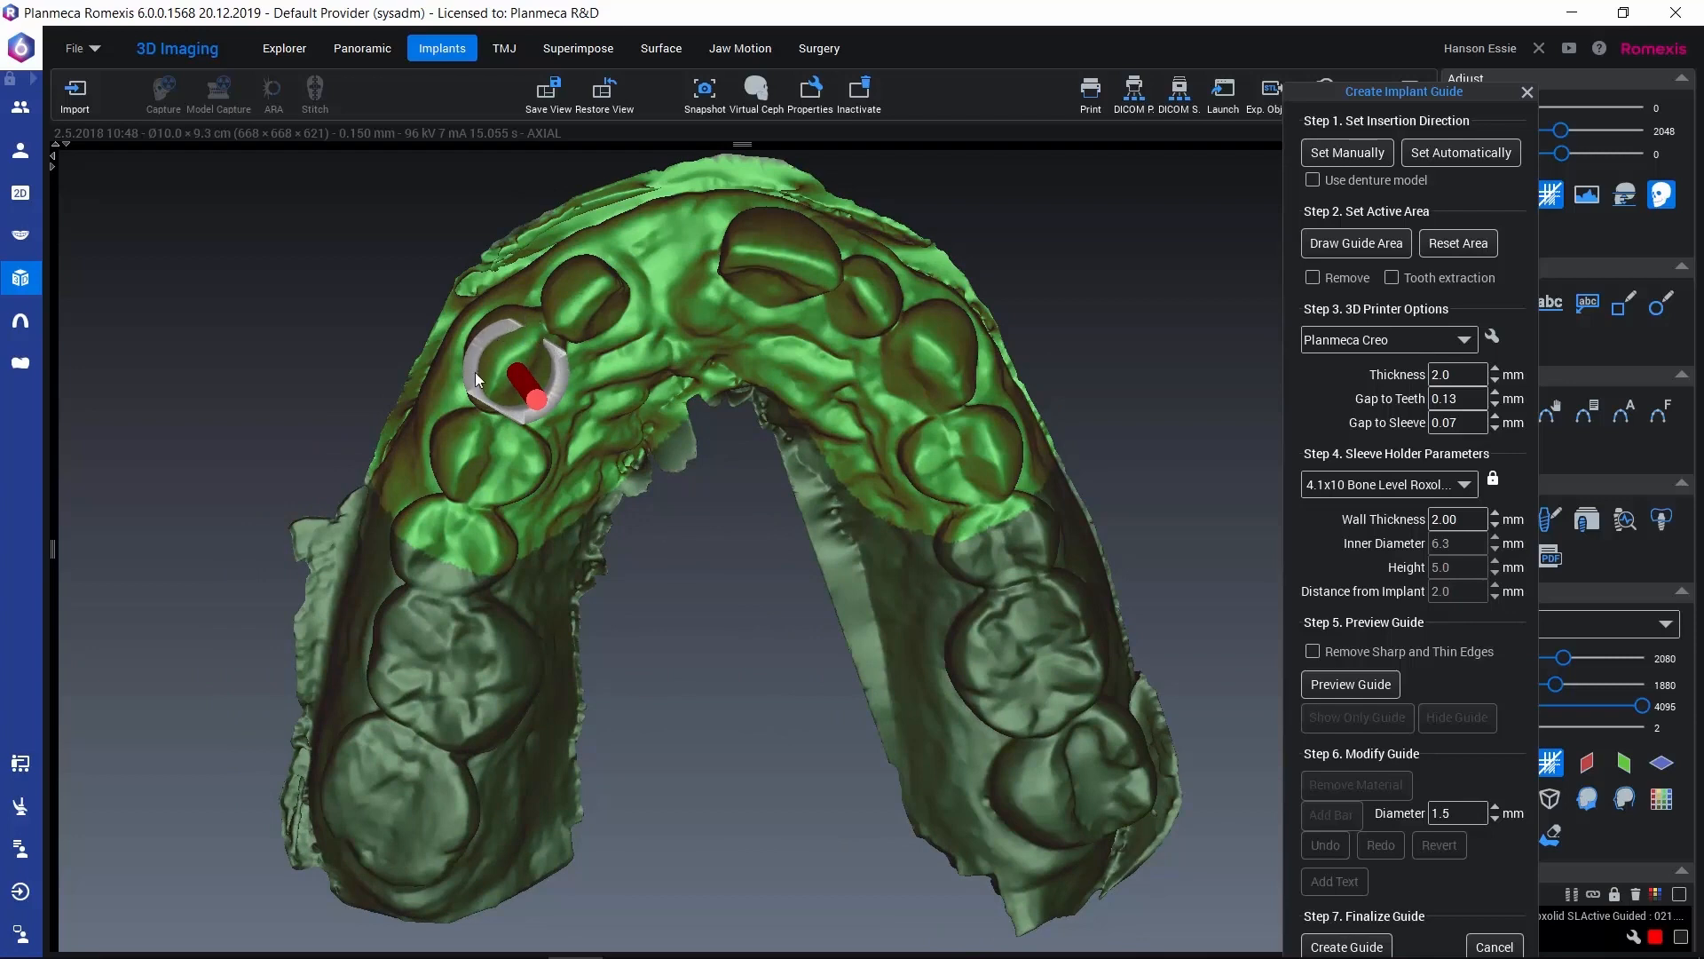
pyautogui.moveTo(1422, 93); pyautogui.dragTo(1291, 61)
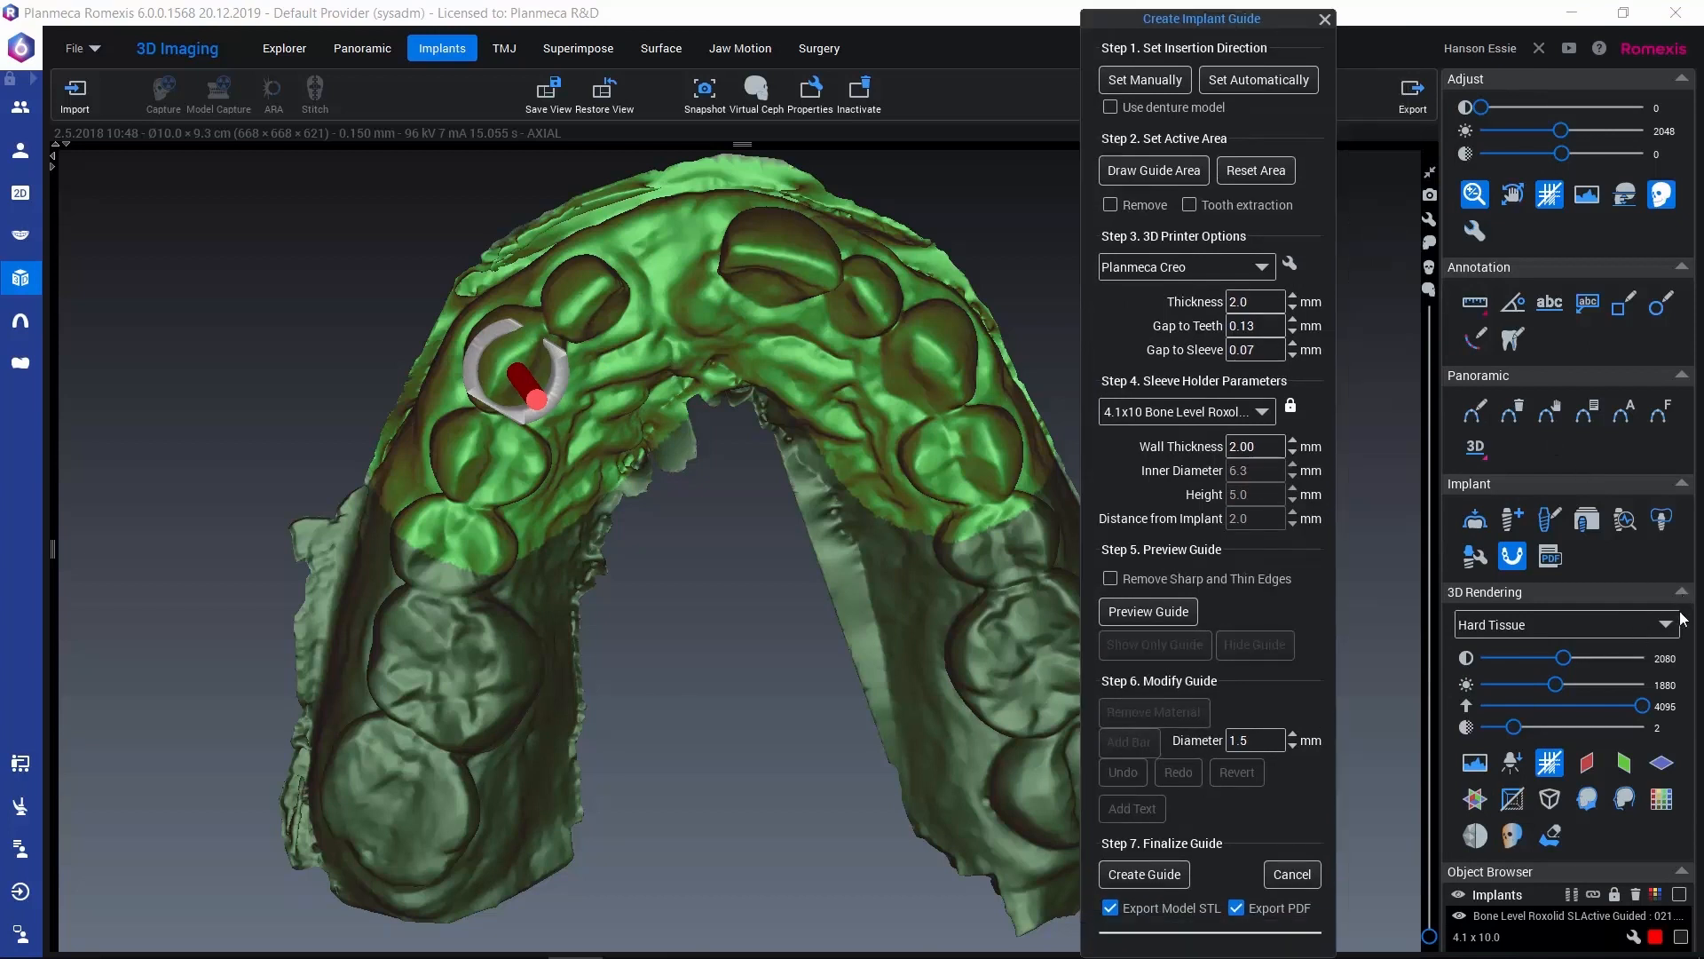
pyautogui.click(1681, 593)
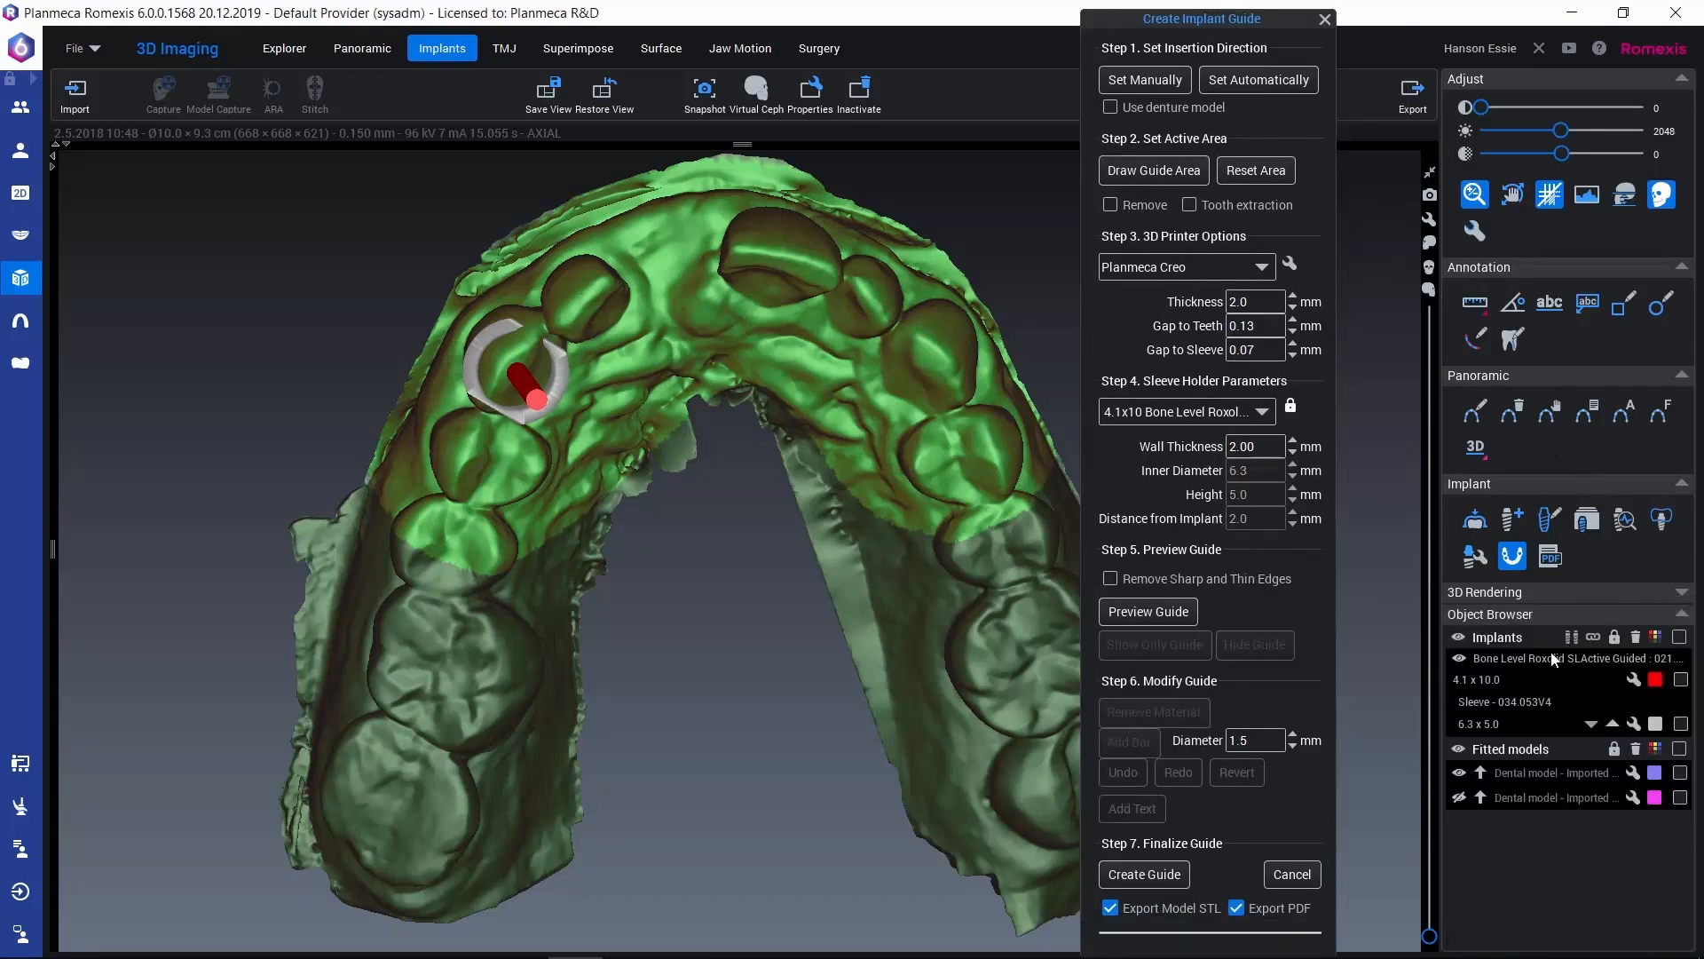
pyautogui.click(1459, 659)
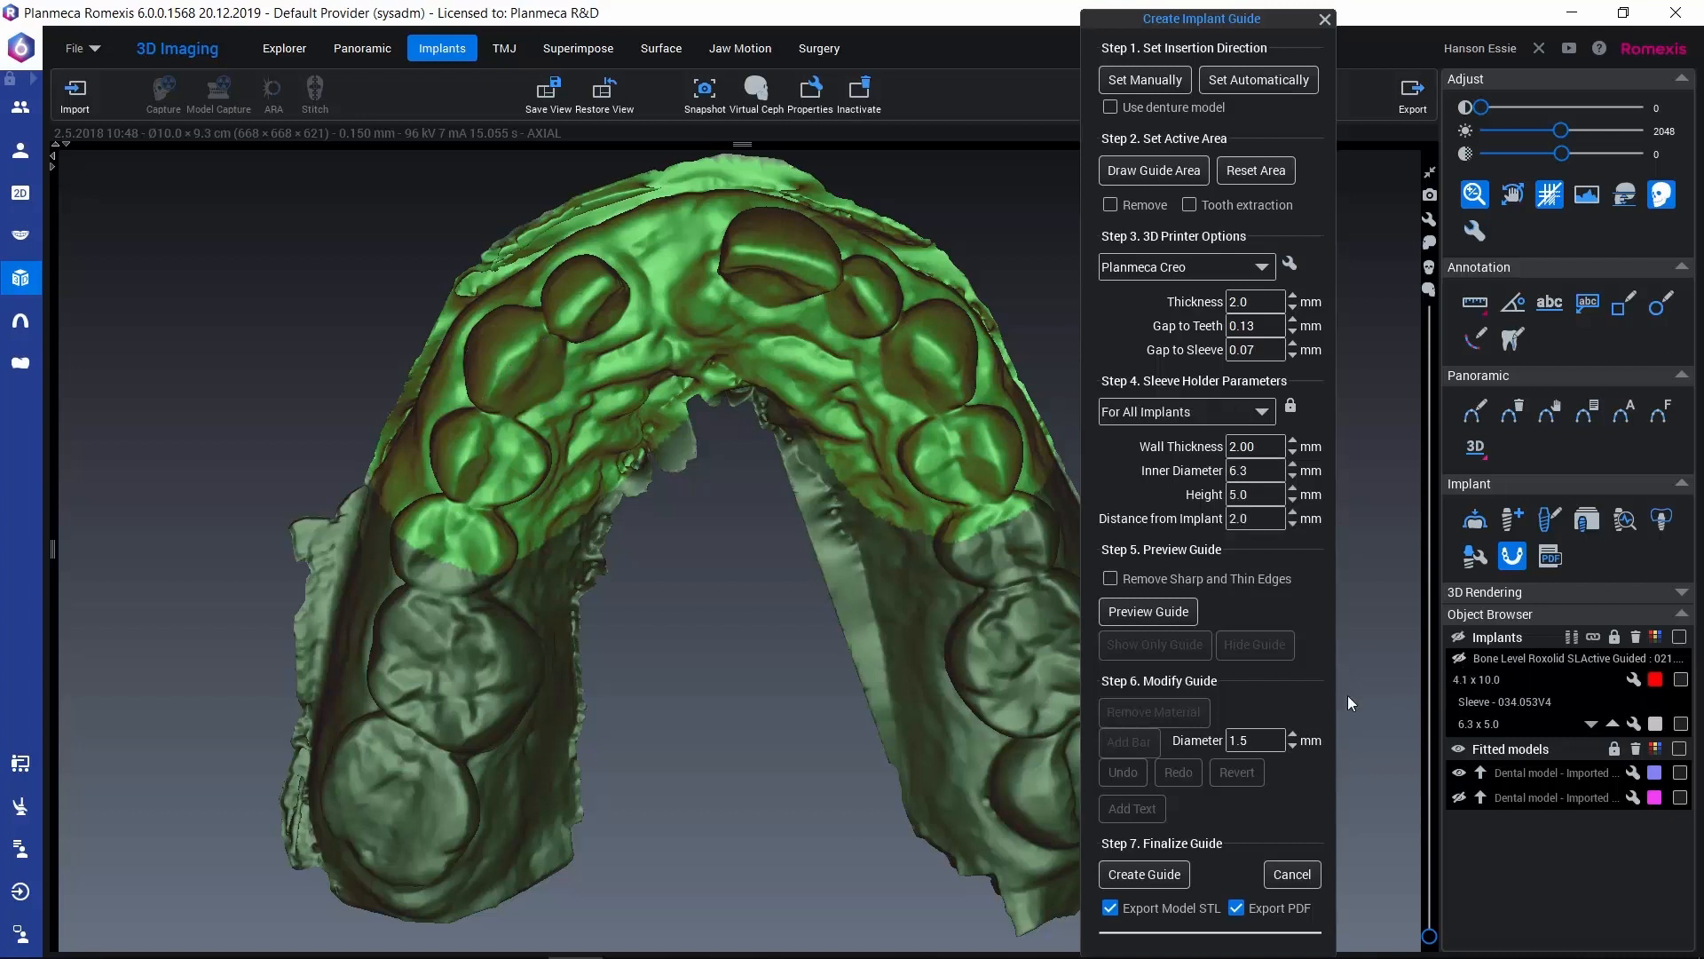
# Enable Tooth extraction and outline the tooth at the implant site as the extraction area.
pyautogui.moveTo(734, 680)
pyautogui.mouseDown()
pyautogui.moveTo(727, 665)
pyautogui.moveTo(764, 678)
pyautogui.mouseUp()
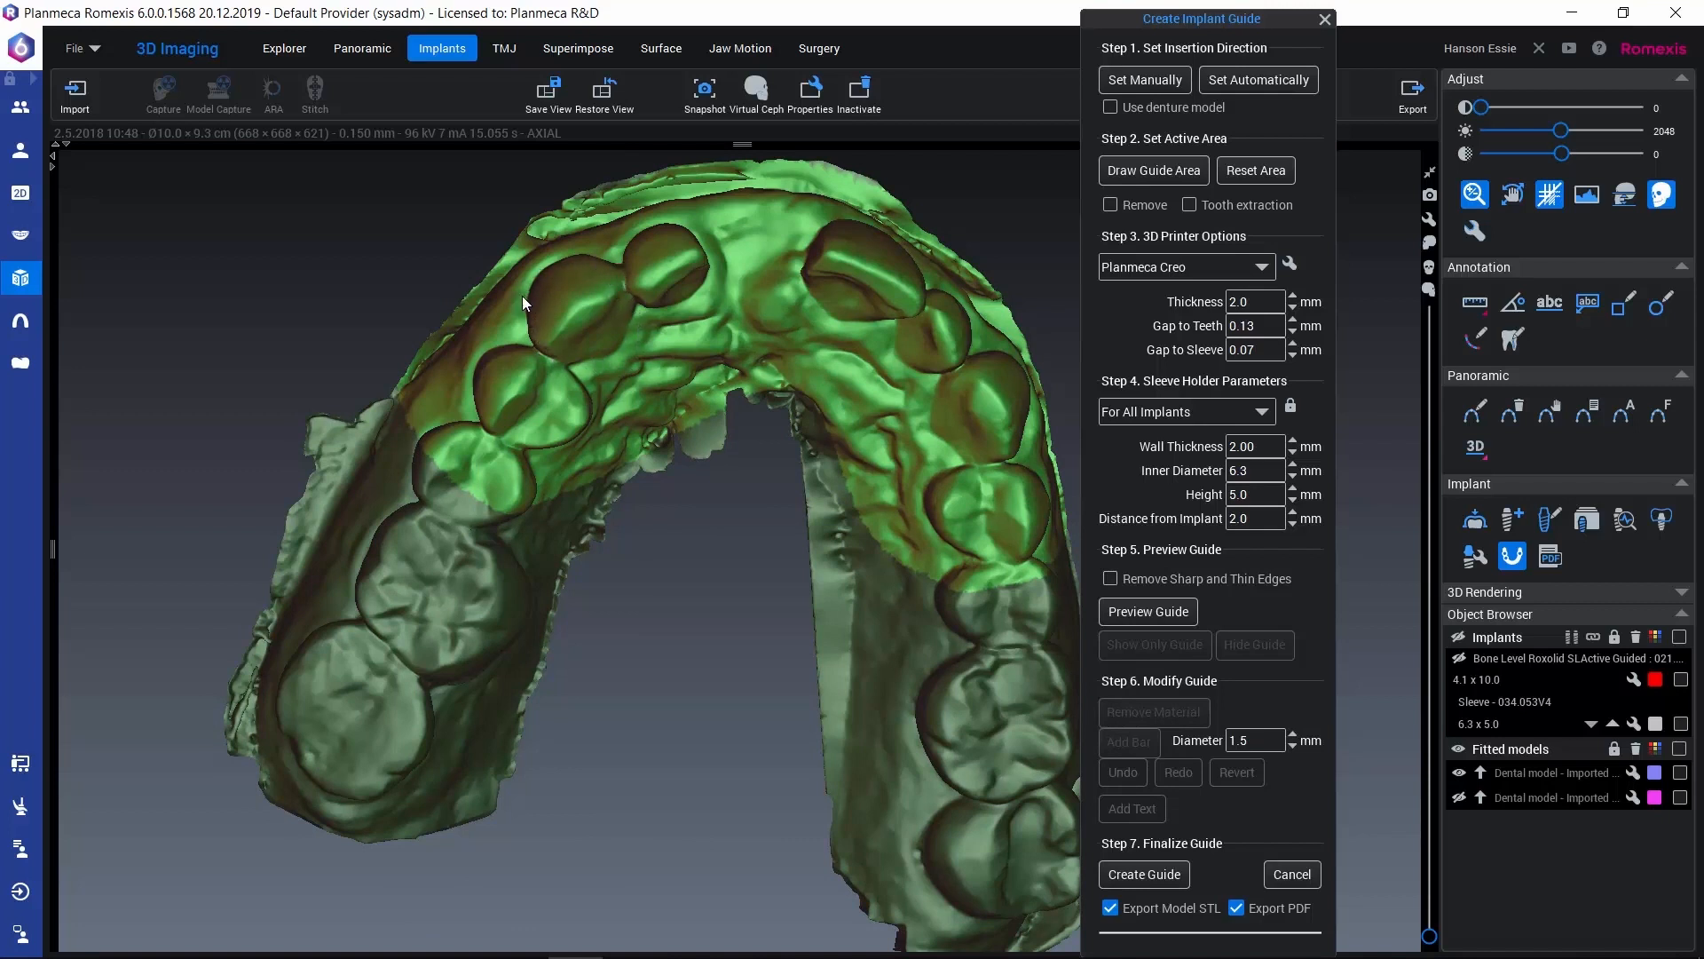
pyautogui.click(1189, 206)
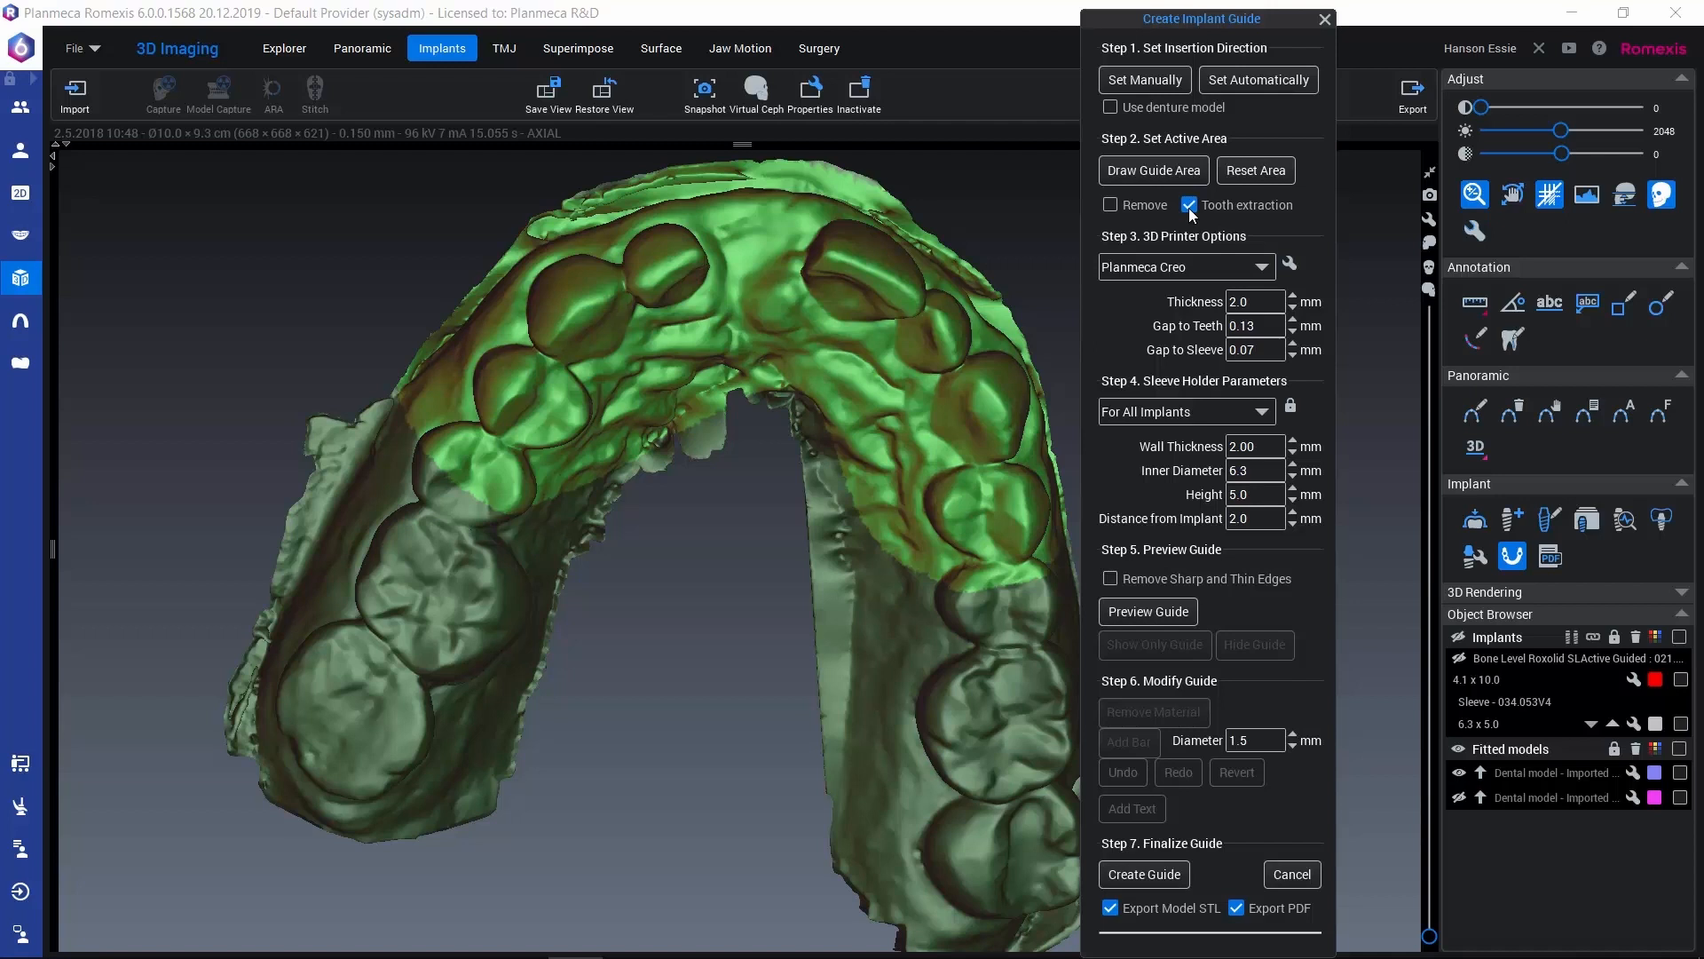
pyautogui.click(1165, 176)
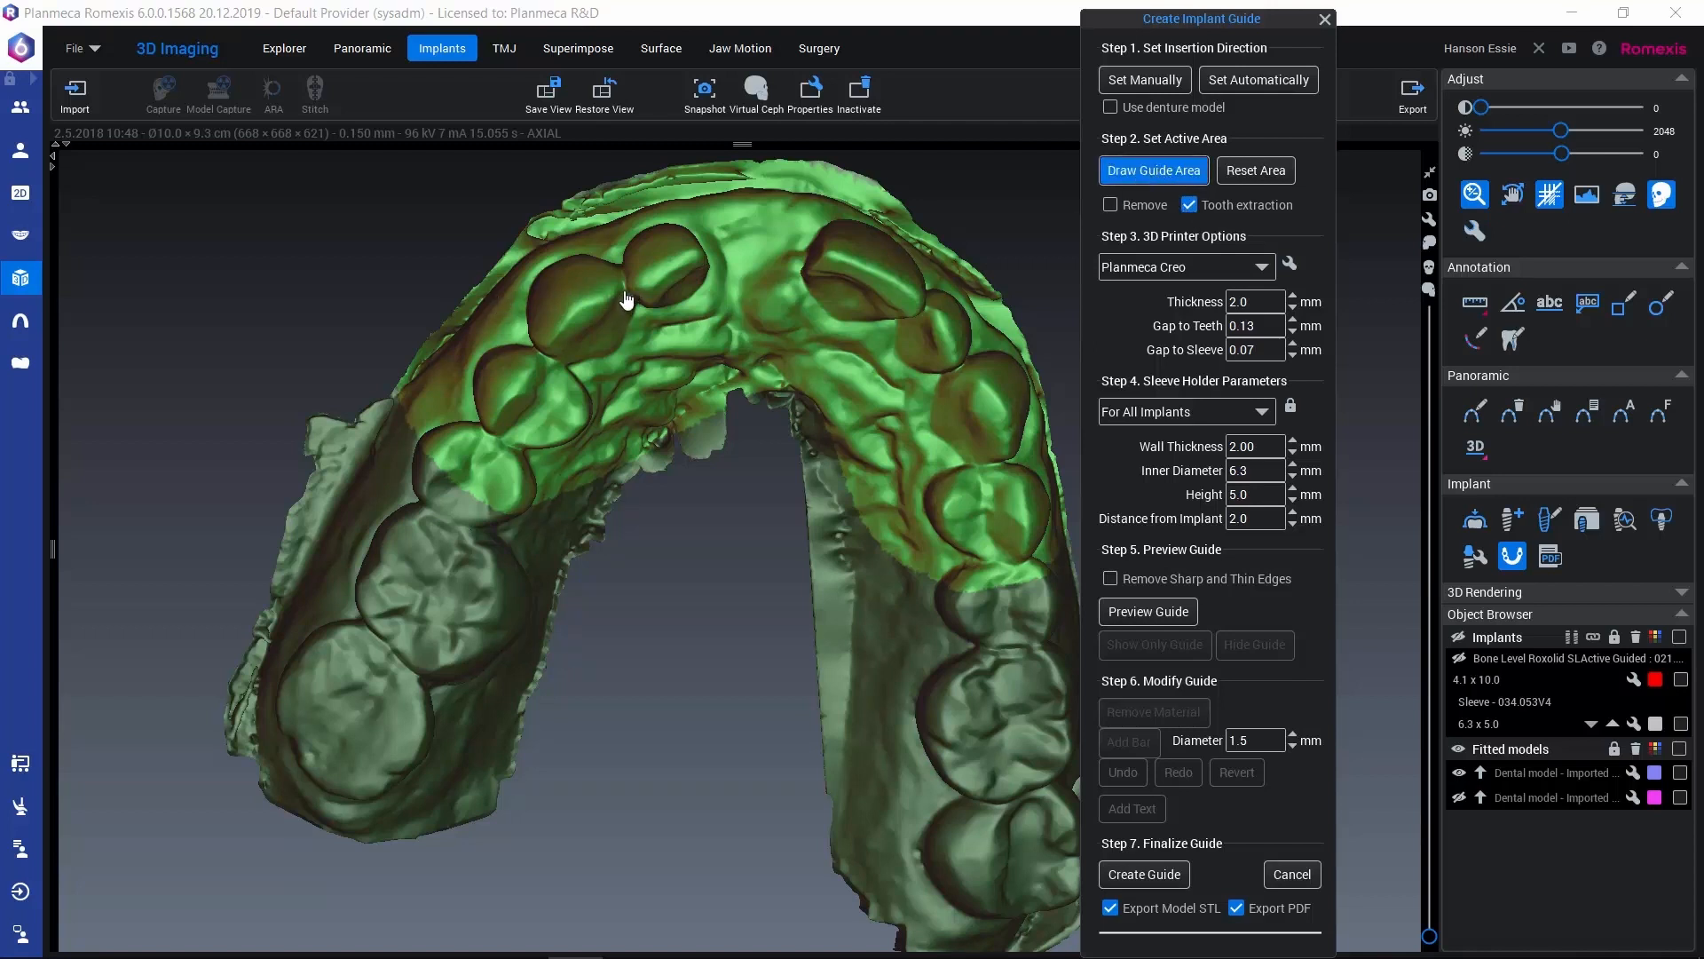
pyautogui.moveTo(624, 291)
pyautogui.mouseDown()
pyautogui.moveTo(586, 263)
pyautogui.moveTo(551, 274)
pyautogui.moveTo(532, 324)
pyautogui.moveTo(559, 362)
pyautogui.moveTo(601, 360)
pyautogui.moveTo(632, 316)
pyautogui.moveTo(570, 278)
pyautogui.mouseUp()
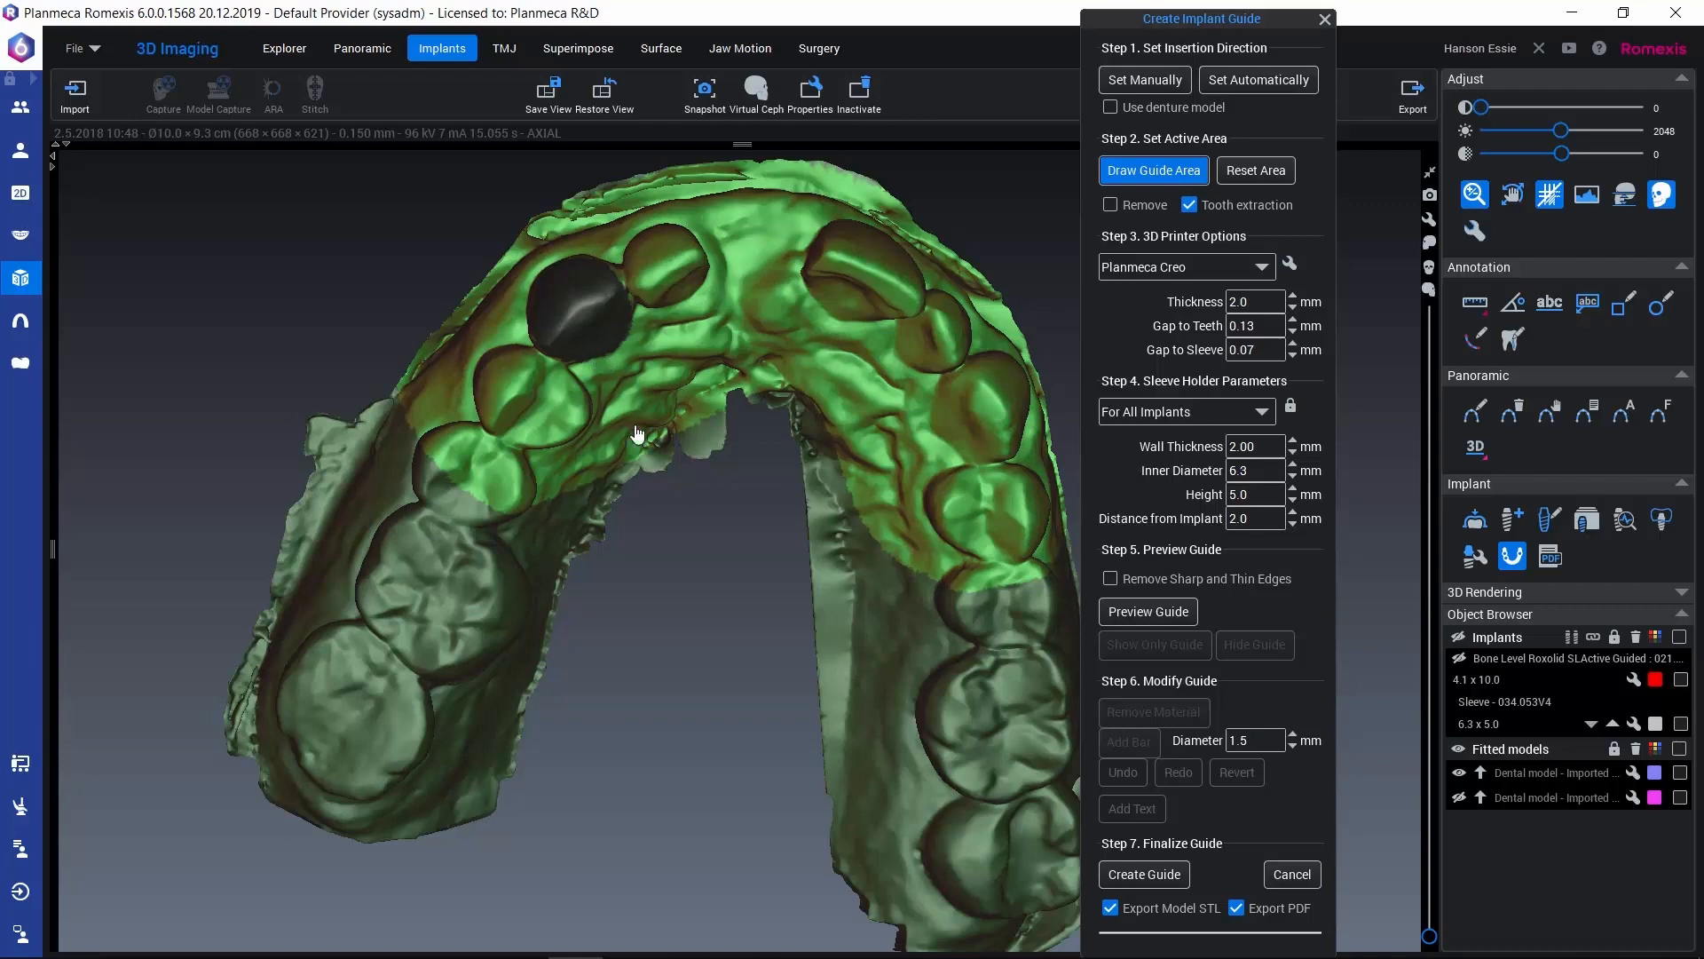
pyautogui.moveTo(349, 364); pyautogui.dragTo(414, 491)
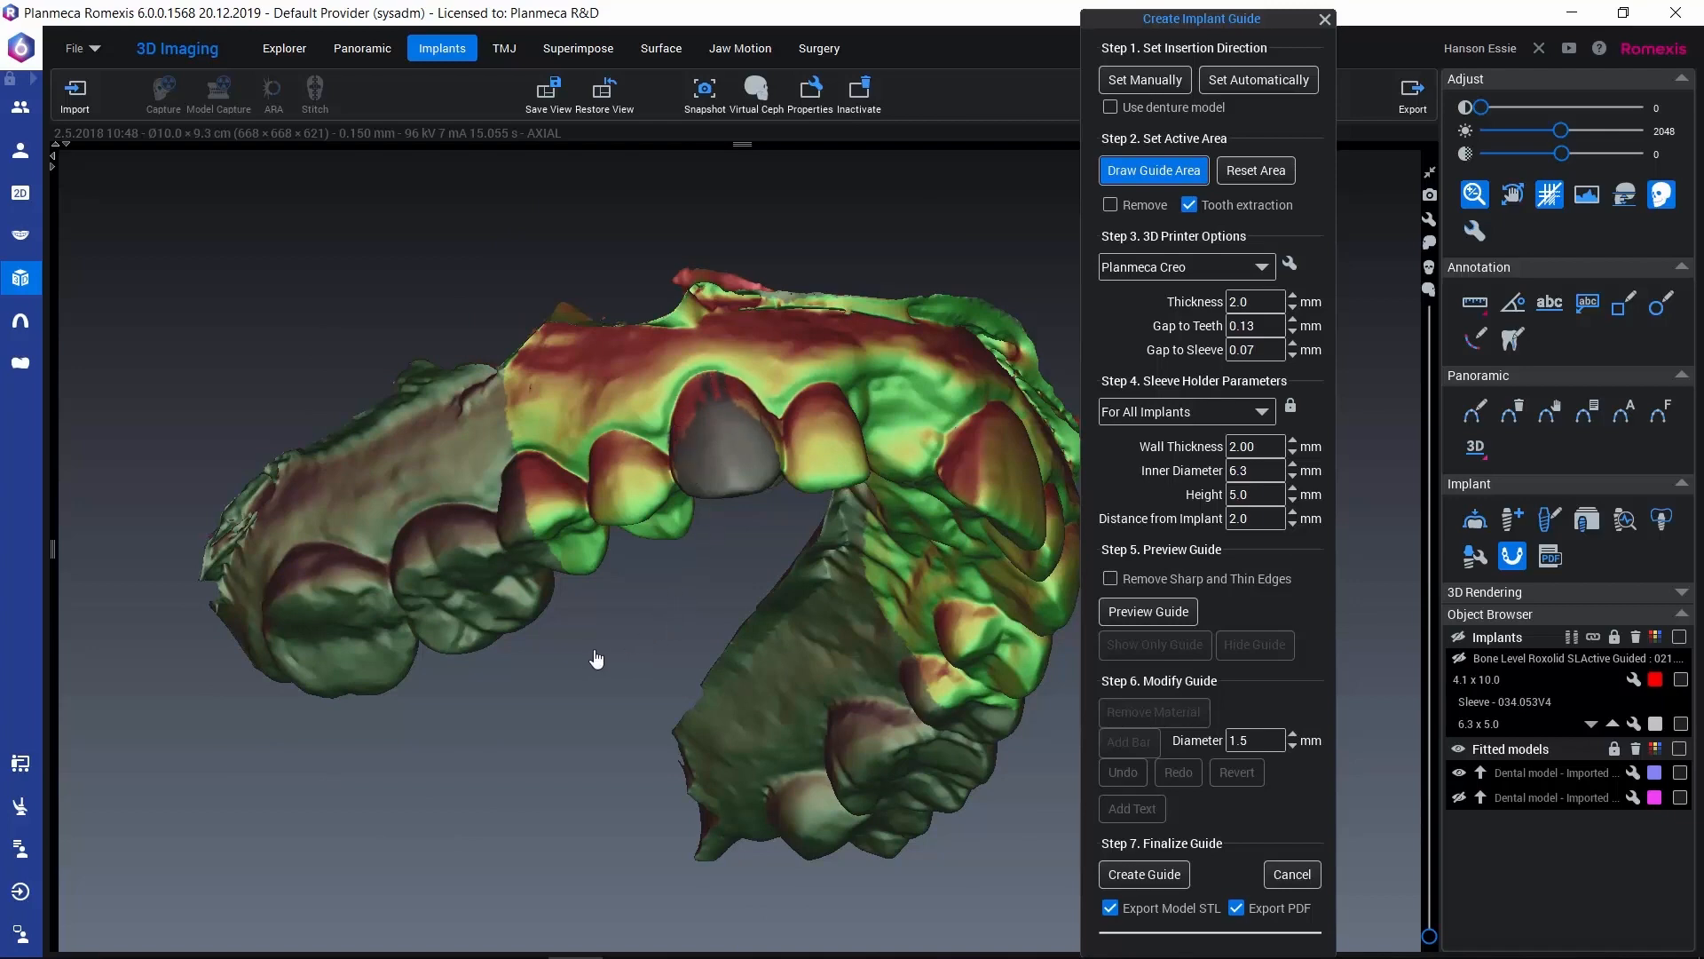
pyautogui.moveTo(595, 657); pyautogui.dragTo(531, 521)
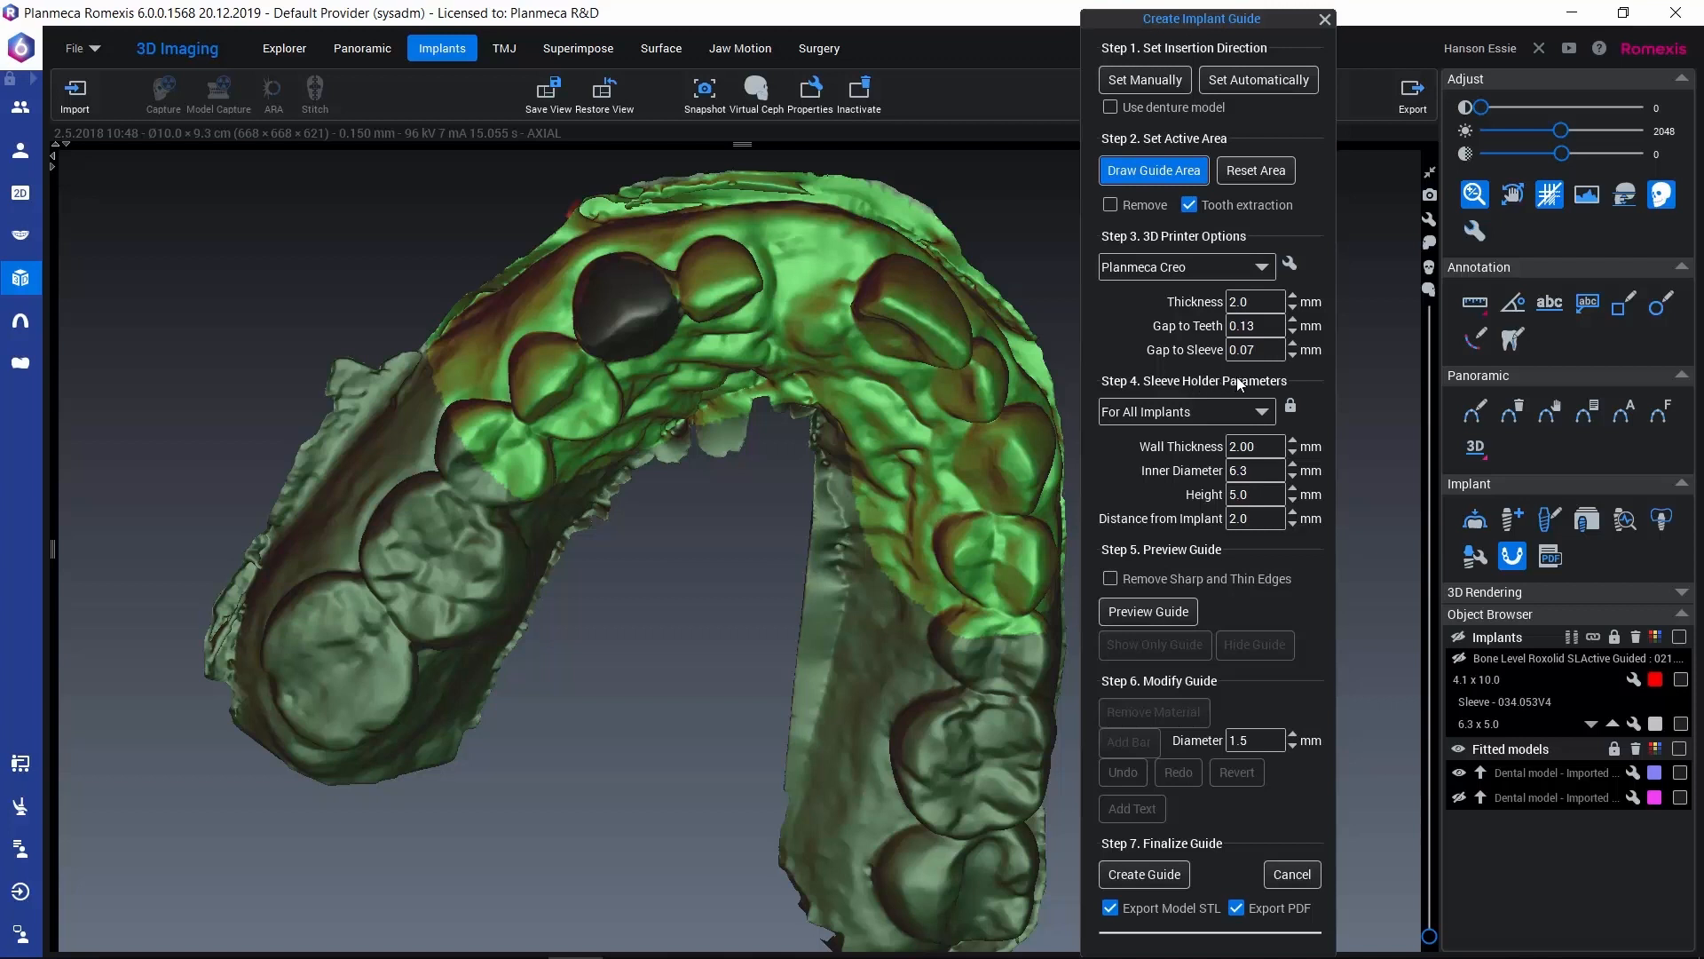
# Show the implant again and preview the guide with Remove Sharp and Thin Edges enabled.
pyautogui.click(1111, 582)
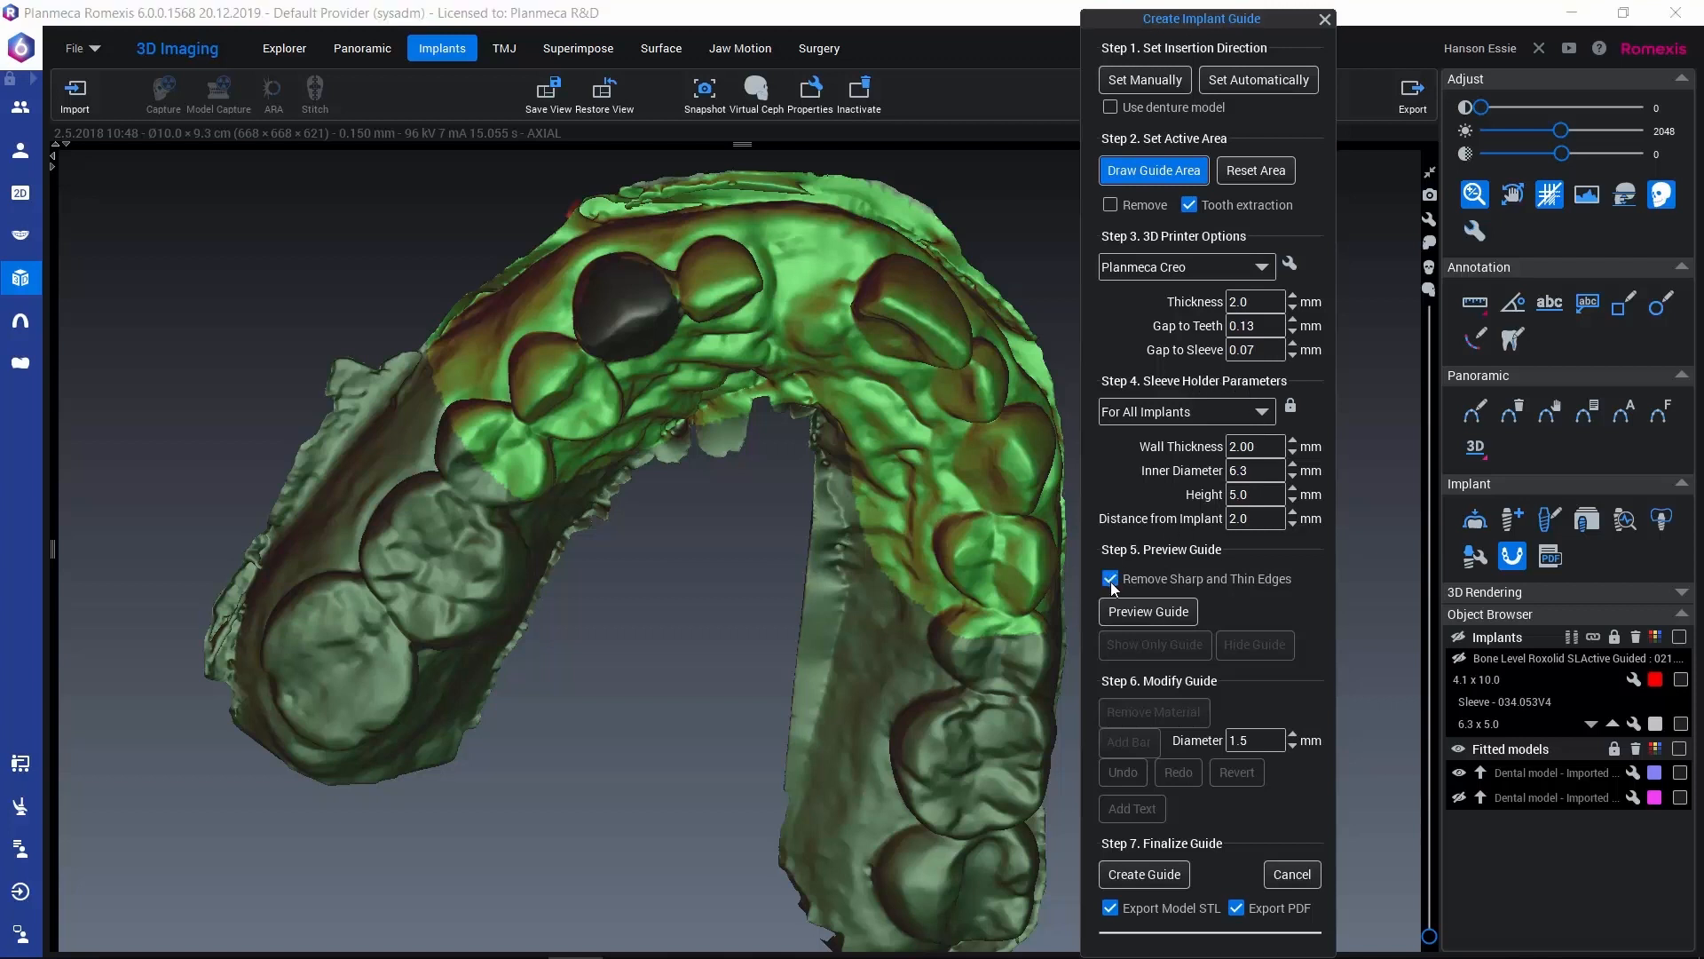
pyautogui.click(1458, 658)
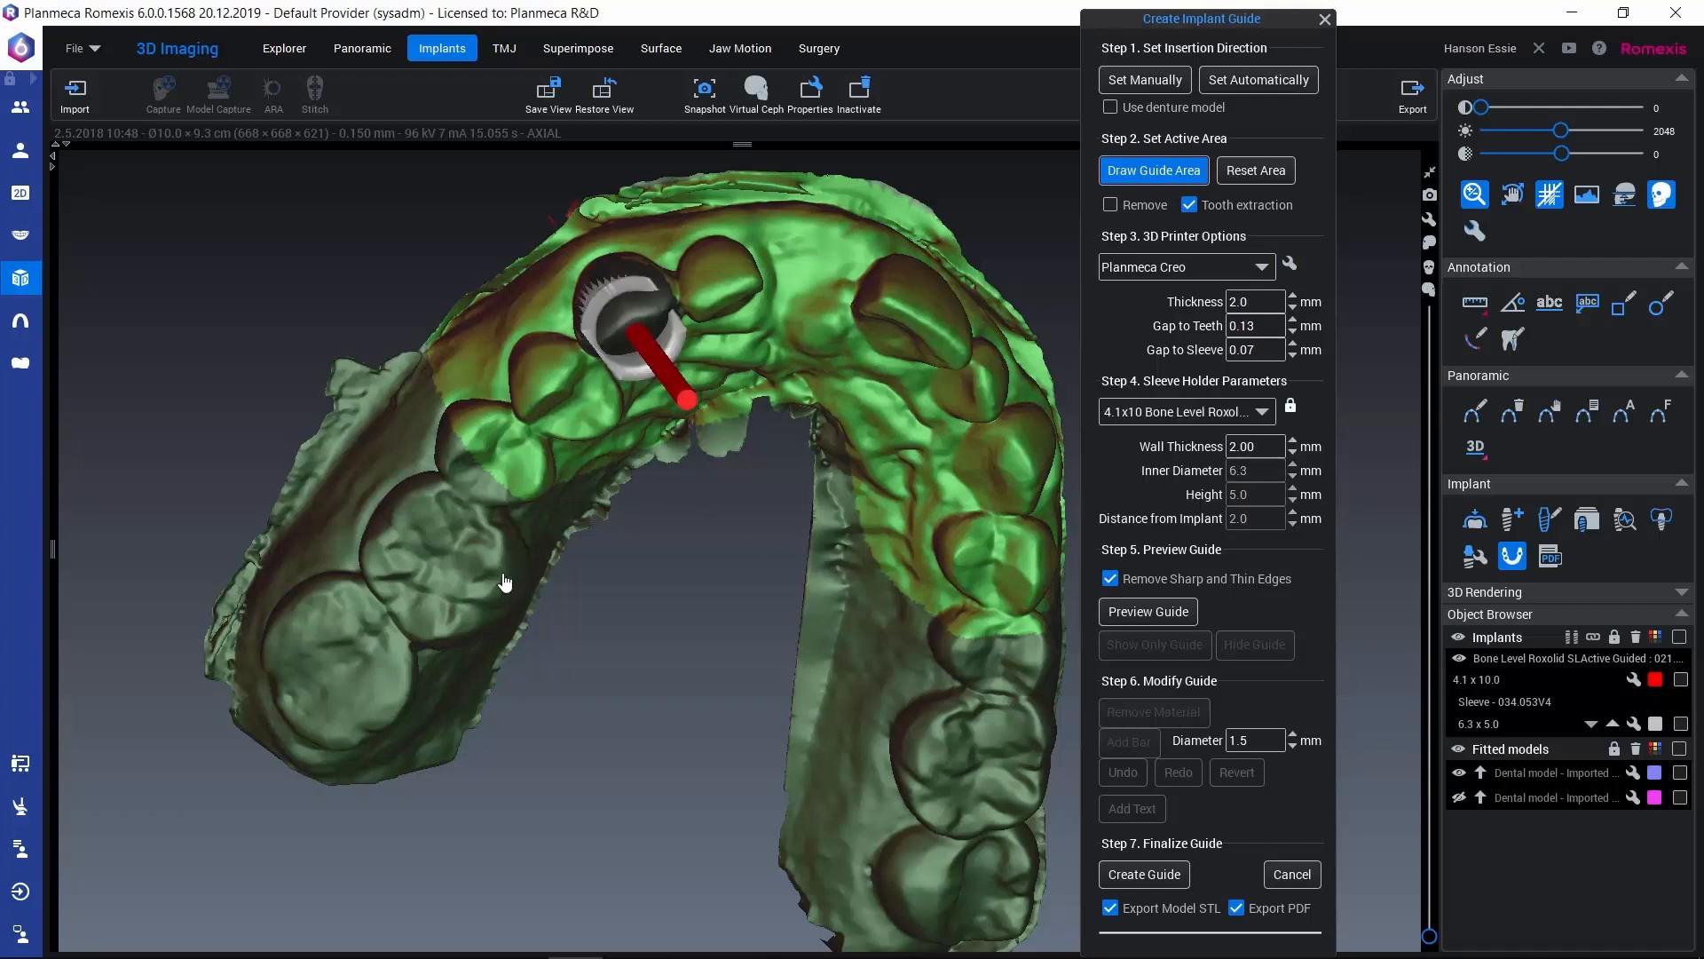
pyautogui.click(1133, 614)
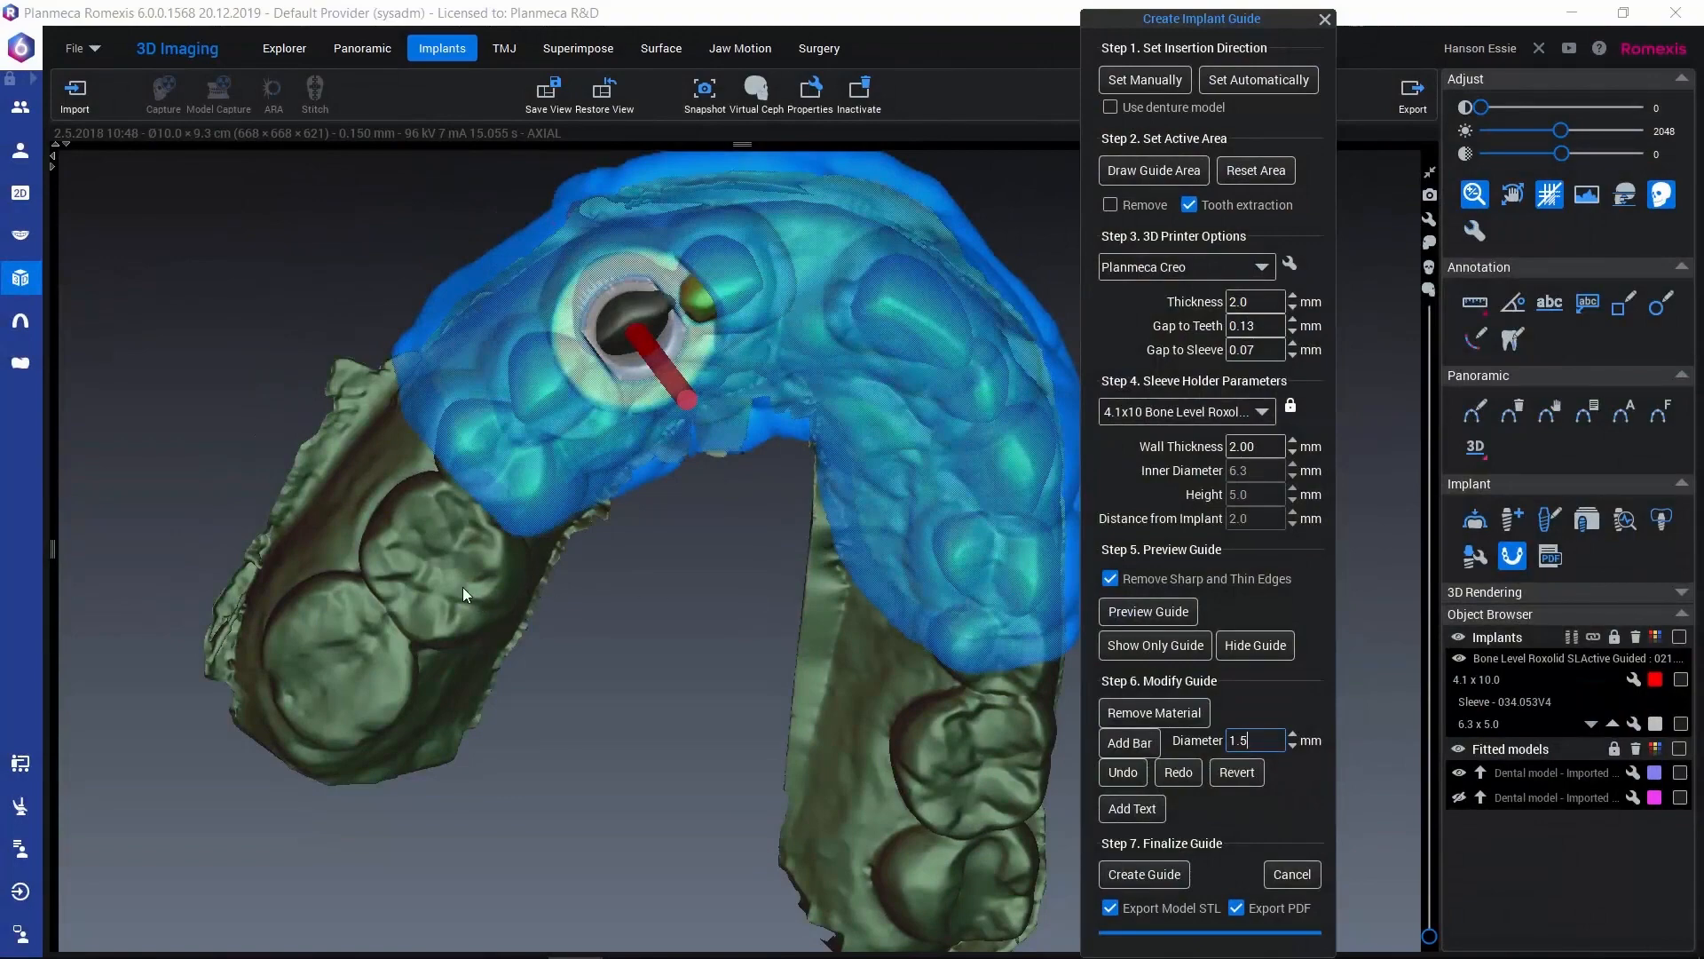
# Inspect the previewed guide around the sleeve and display only the guide without the dental model and implant.
pyautogui.moveTo(458, 599); pyautogui.dragTo(369, 397)
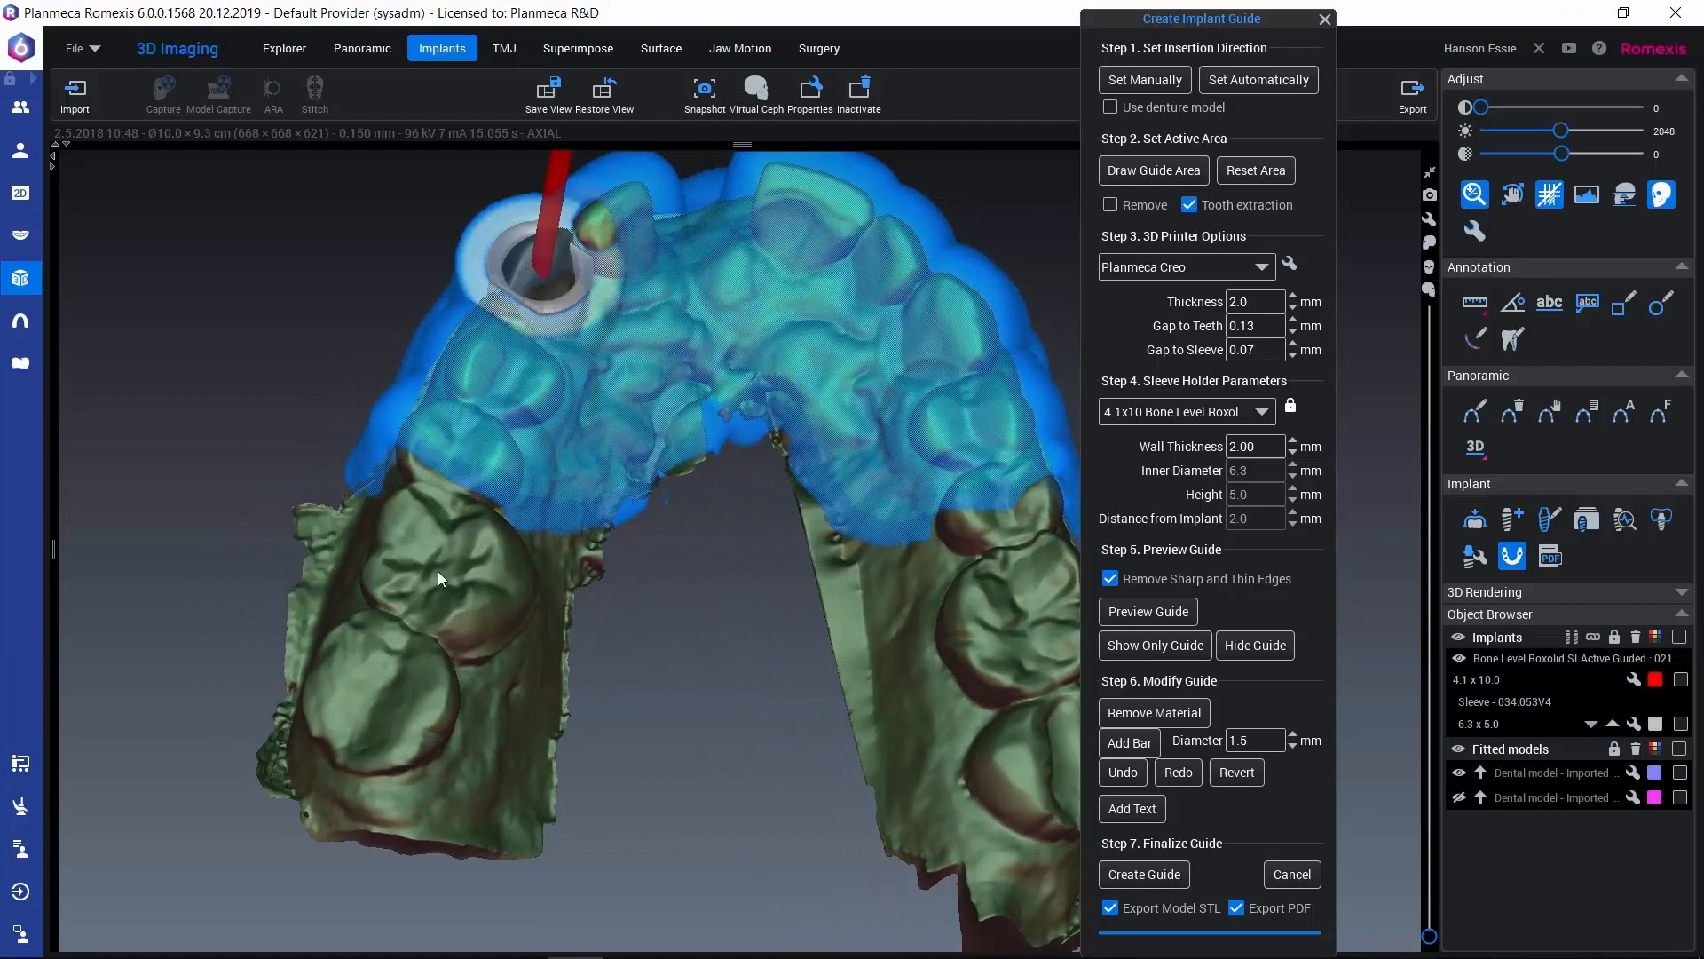
pyautogui.moveTo(439, 571); pyautogui.dragTo(535, 824)
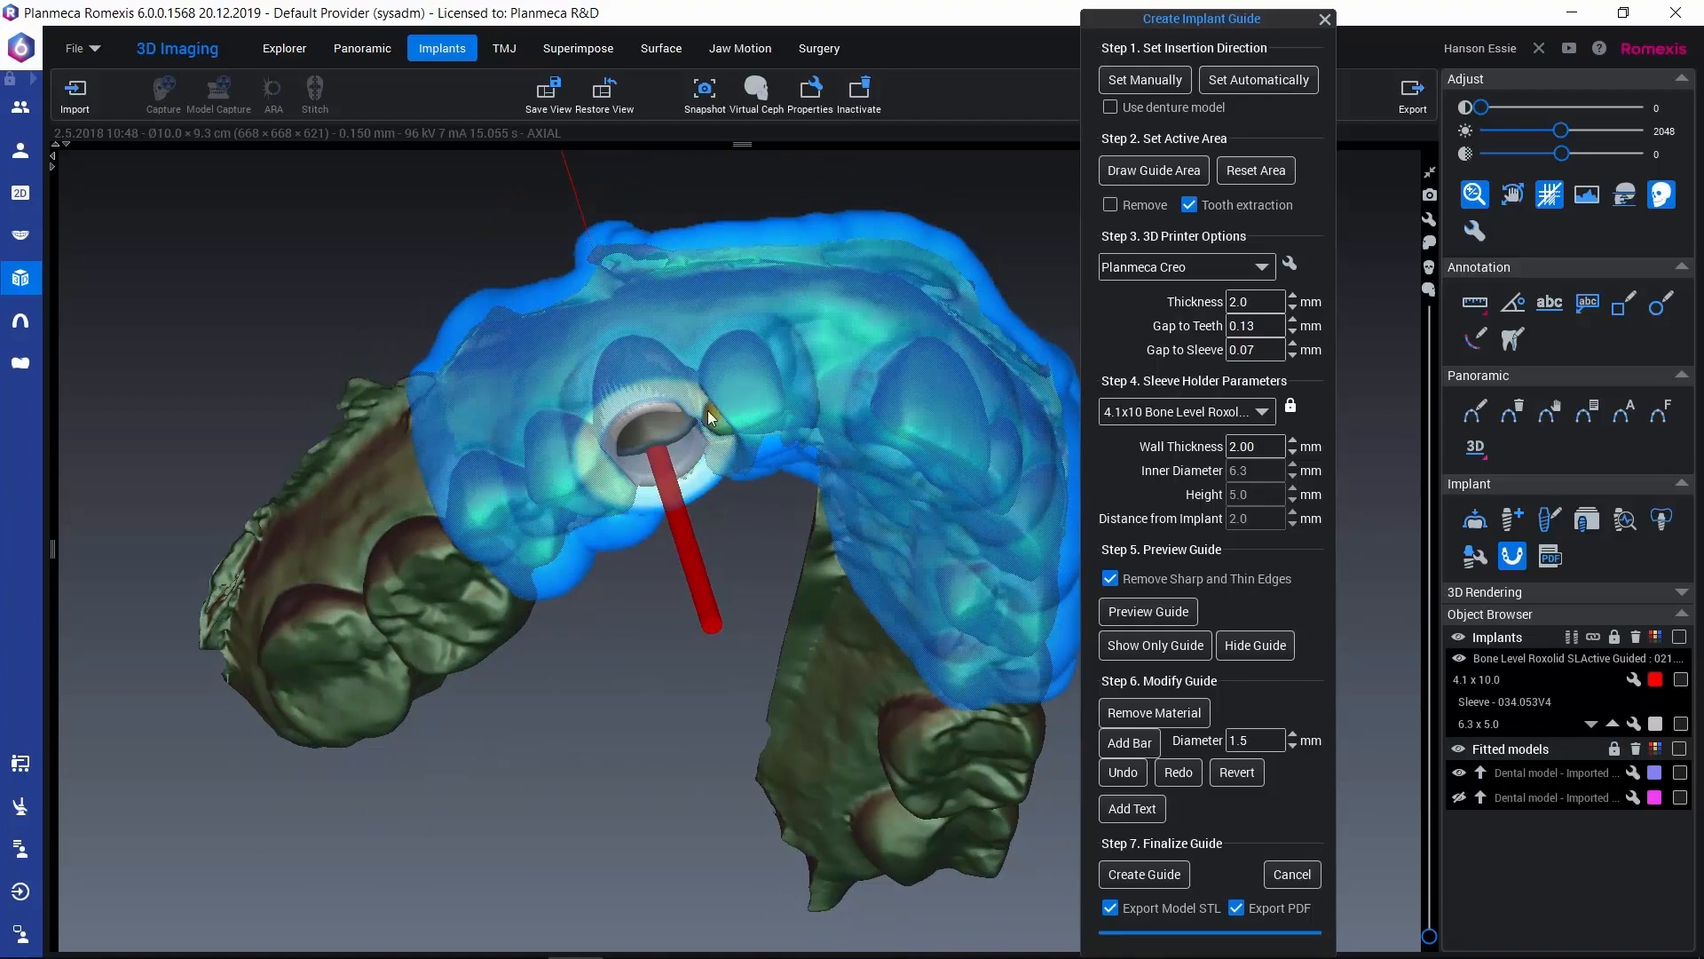
pyautogui.moveTo(522, 613); pyautogui.dragTo(503, 574)
pyautogui.click(1143, 645)
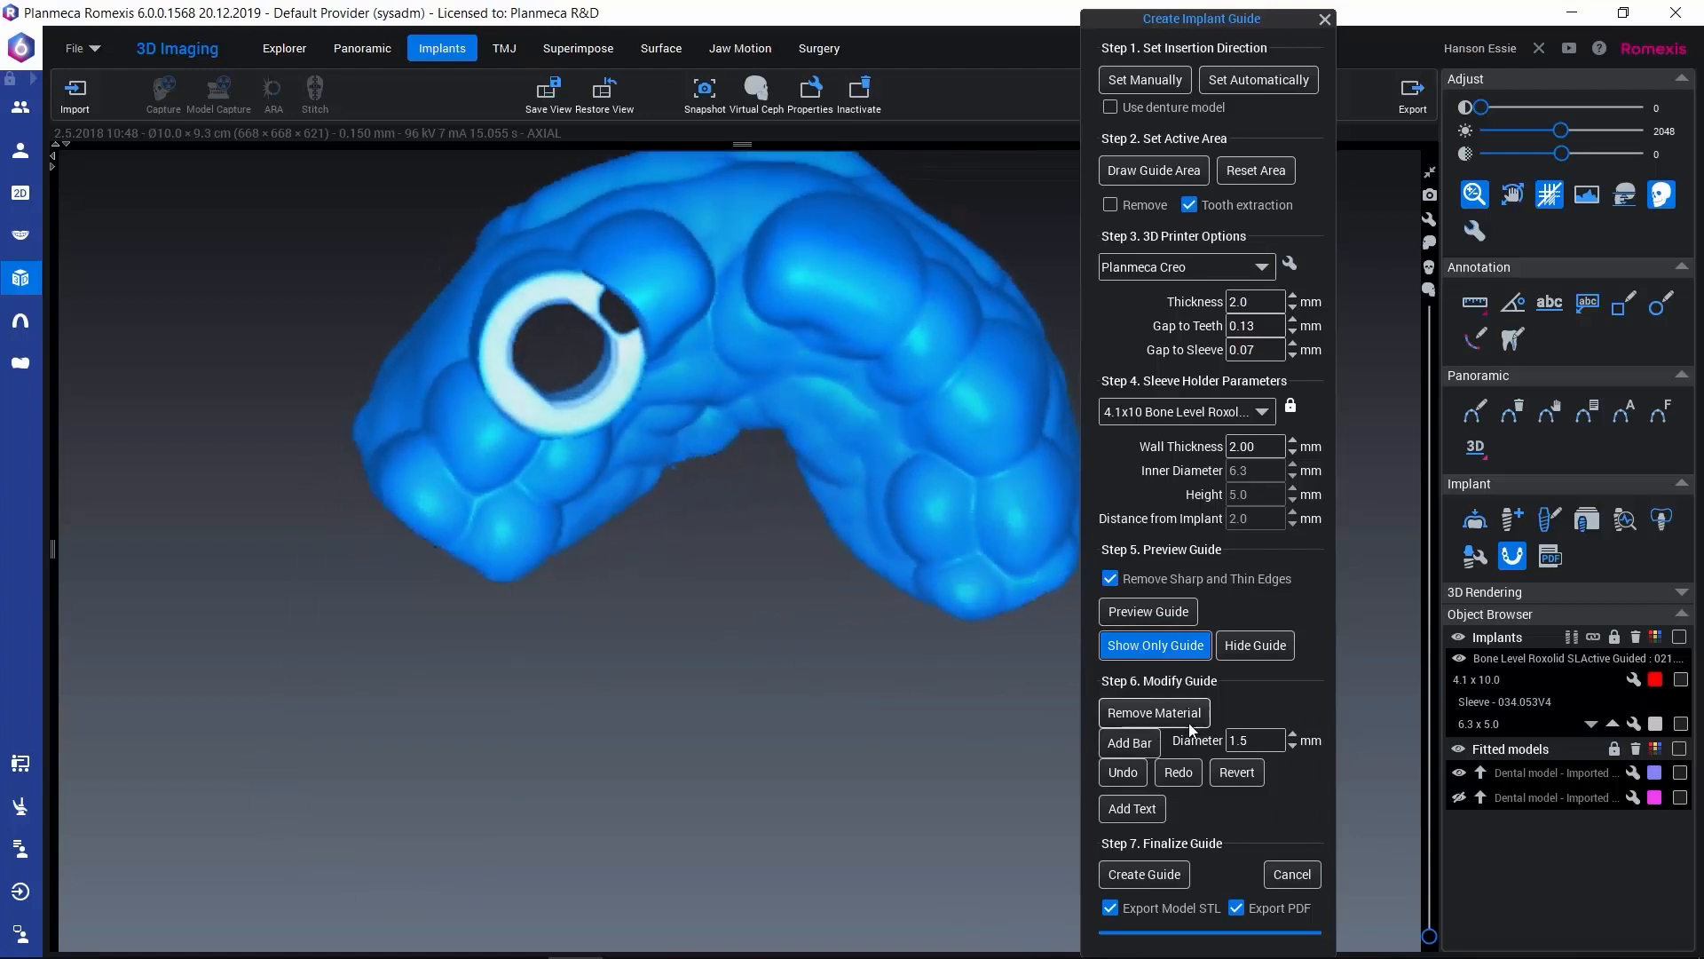